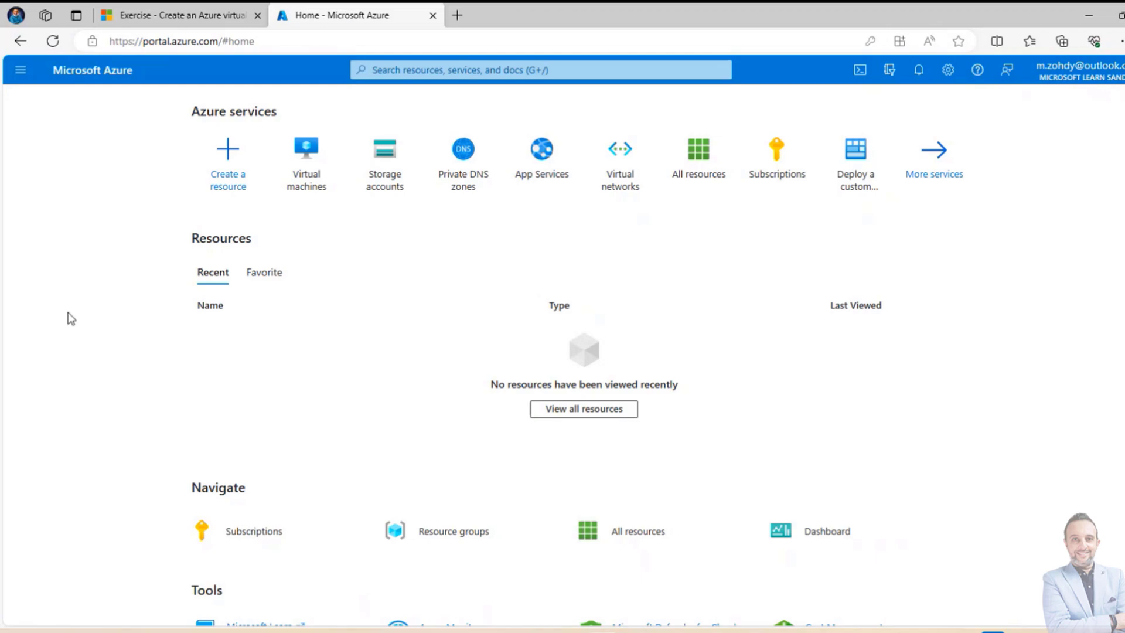
Step: Start a new Azure virtual machine from Virtual machines and place it in the sandbox's learn resource group
{"action": "mouse_move", "coordinate": [304, 183]}
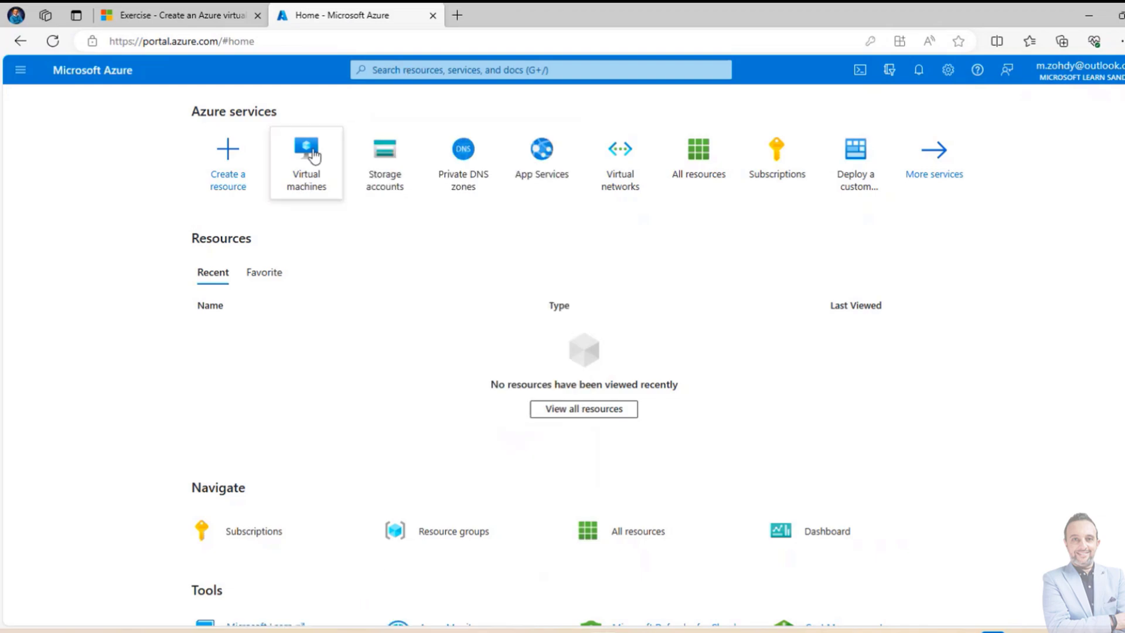
{"action": "left_click", "coordinate": [313, 154]}
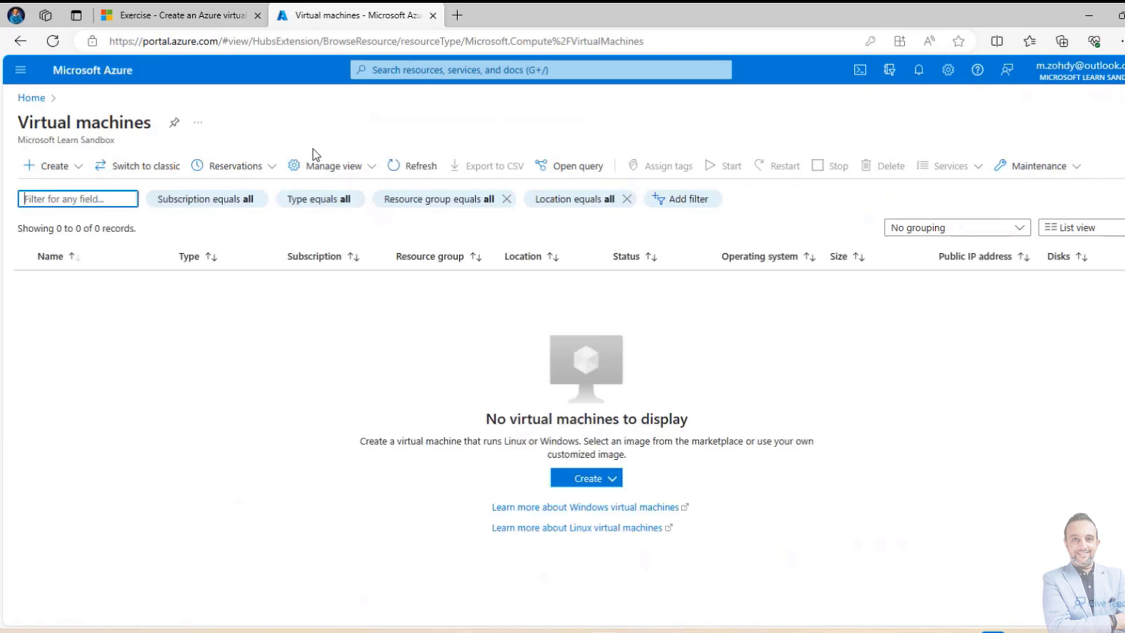
{"action": "left_click", "coordinate": [77, 168]}
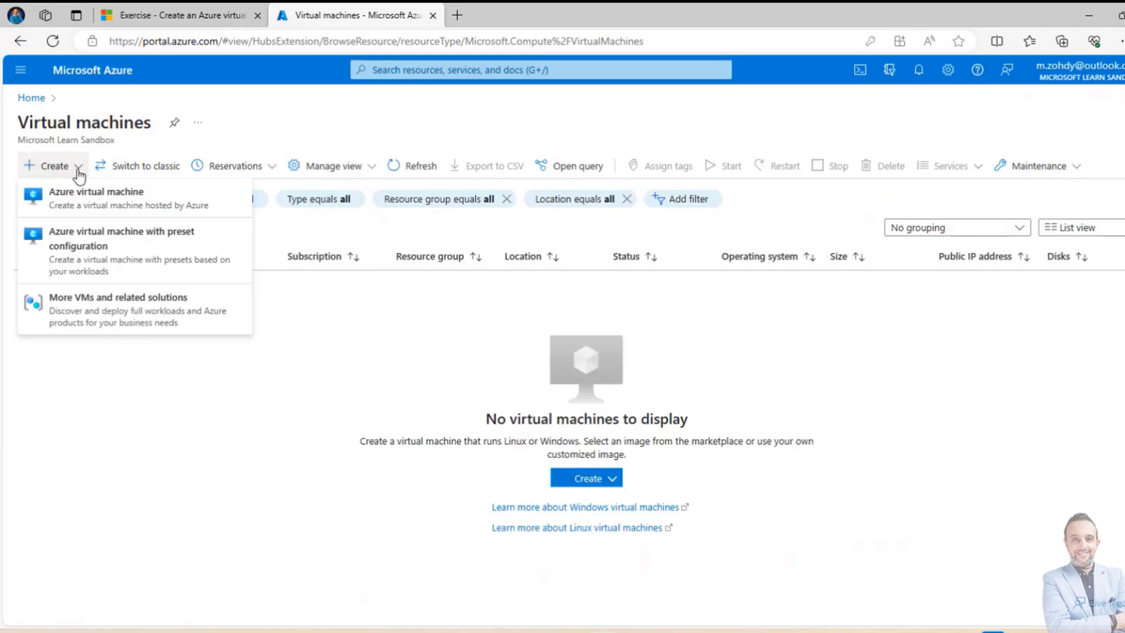
{"action": "left_click", "coordinate": [109, 204]}
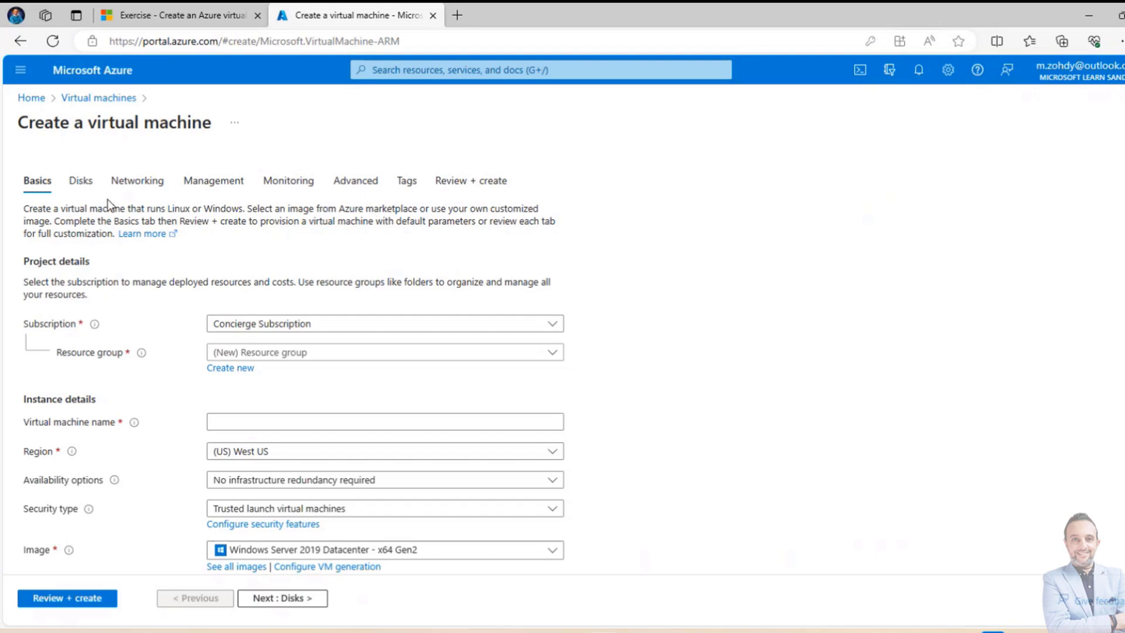
{"action": "left_click", "coordinate": [316, 355]}
{"action": "left_click", "coordinate": [301, 402]}
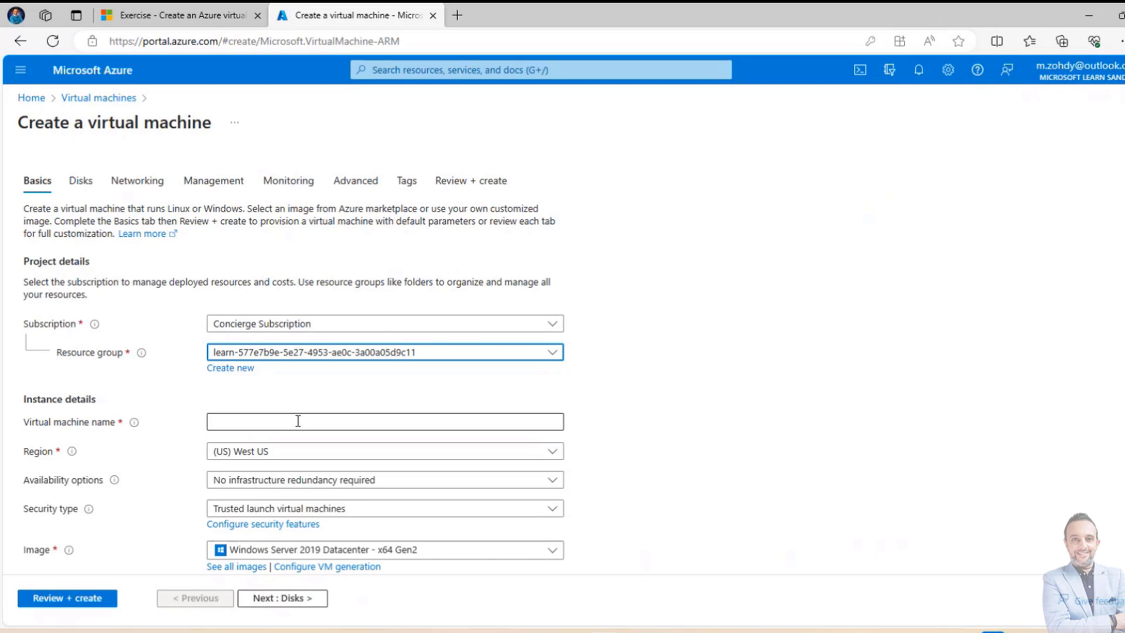
Step: Enter AZ104-VM as the virtual machine name and read the field help text
{"action": "left_click", "coordinate": [298, 421]}
{"action": "type", "text": "AZ"}
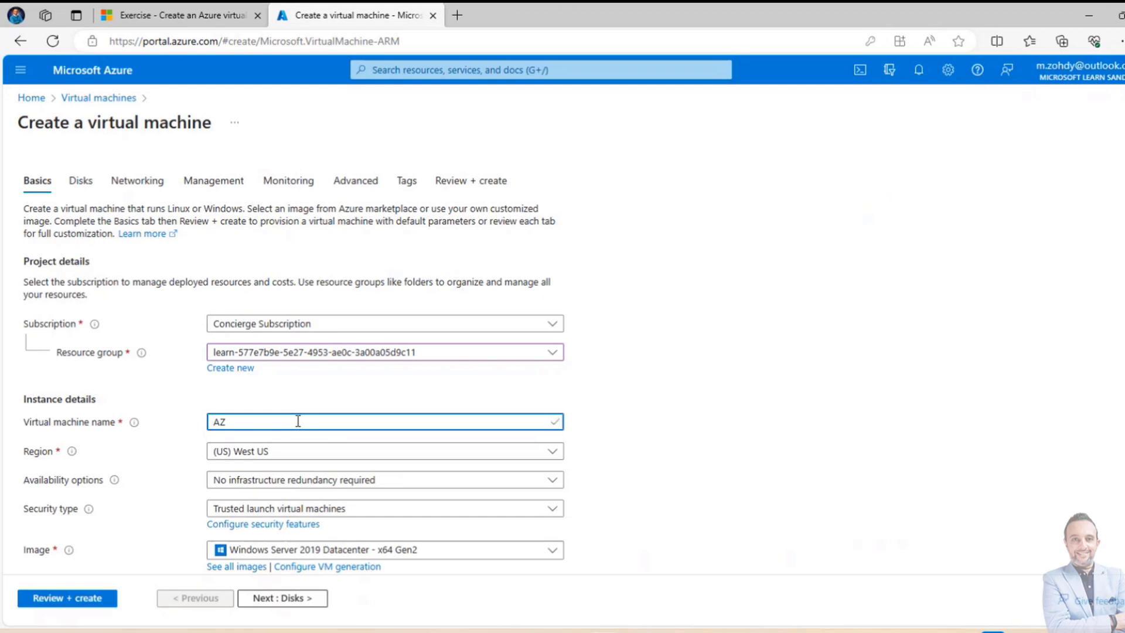
{"action": "type", "text": "104-VM"}
{"action": "mouse_move", "coordinate": [136, 426]}
{"action": "mouse_move", "coordinate": [77, 457]}
{"action": "mouse_move", "coordinate": [72, 457]}
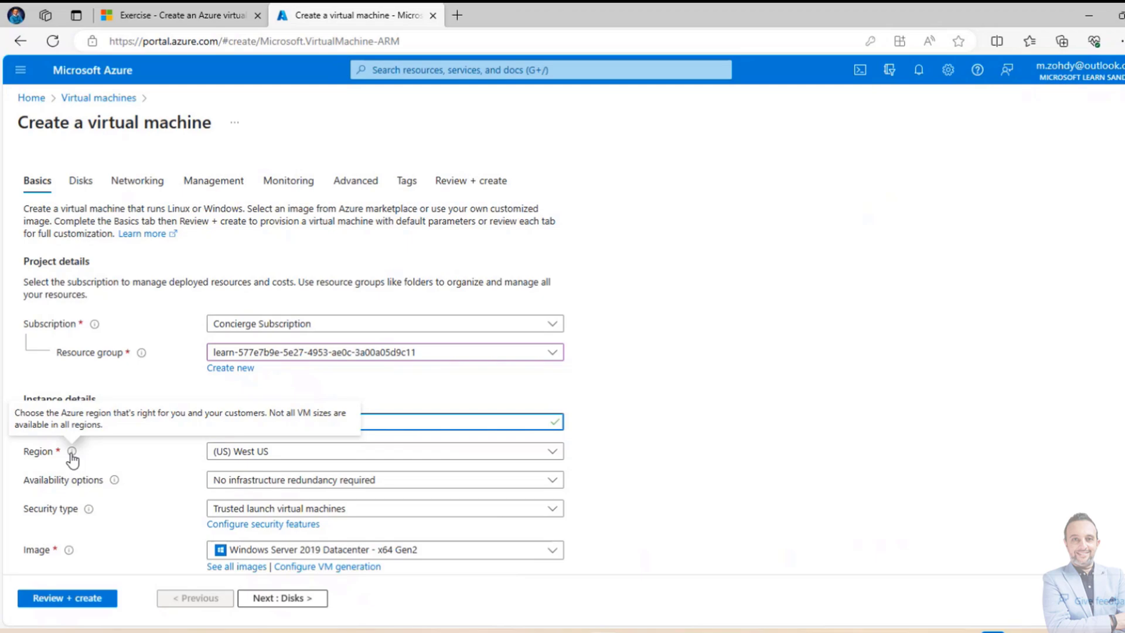
{"action": "scroll", "coordinate": [70, 457], "scroll_direction": "down", "scroll_amount": 1}
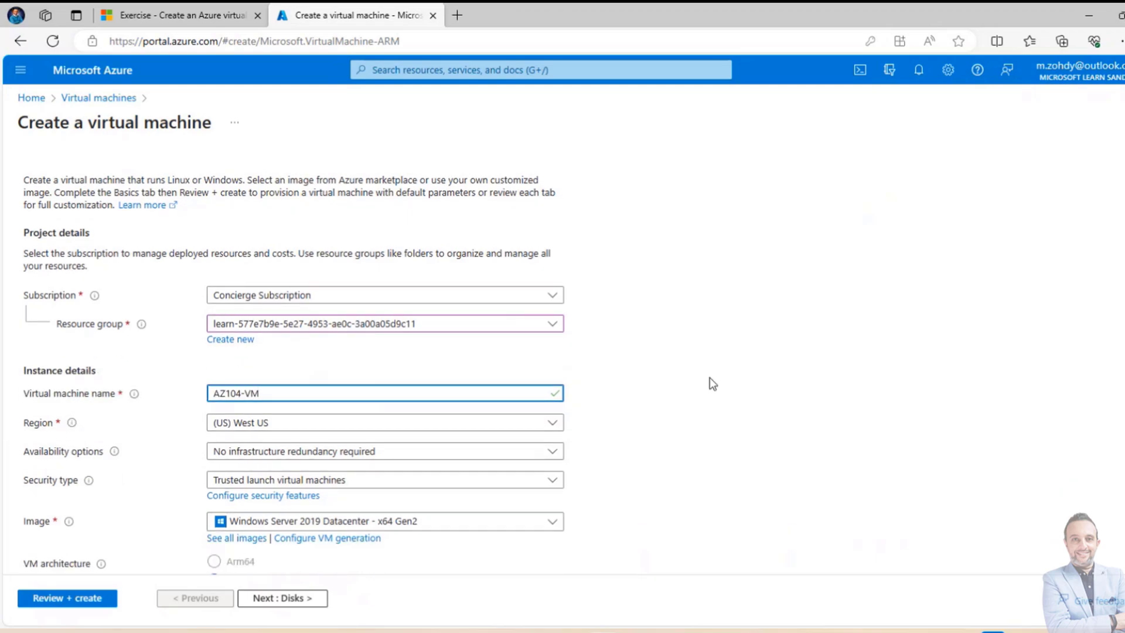
{"action": "scroll", "coordinate": [783, 452], "scroll_direction": "down", "scroll_amount": 1}
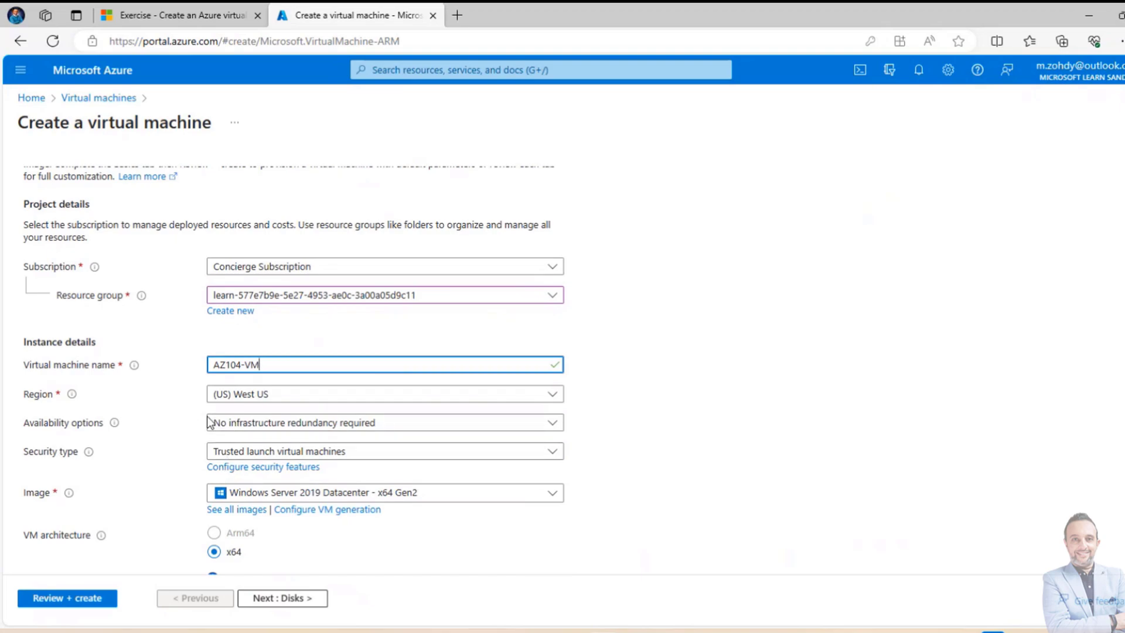
{"action": "left_click", "coordinate": [261, 423]}
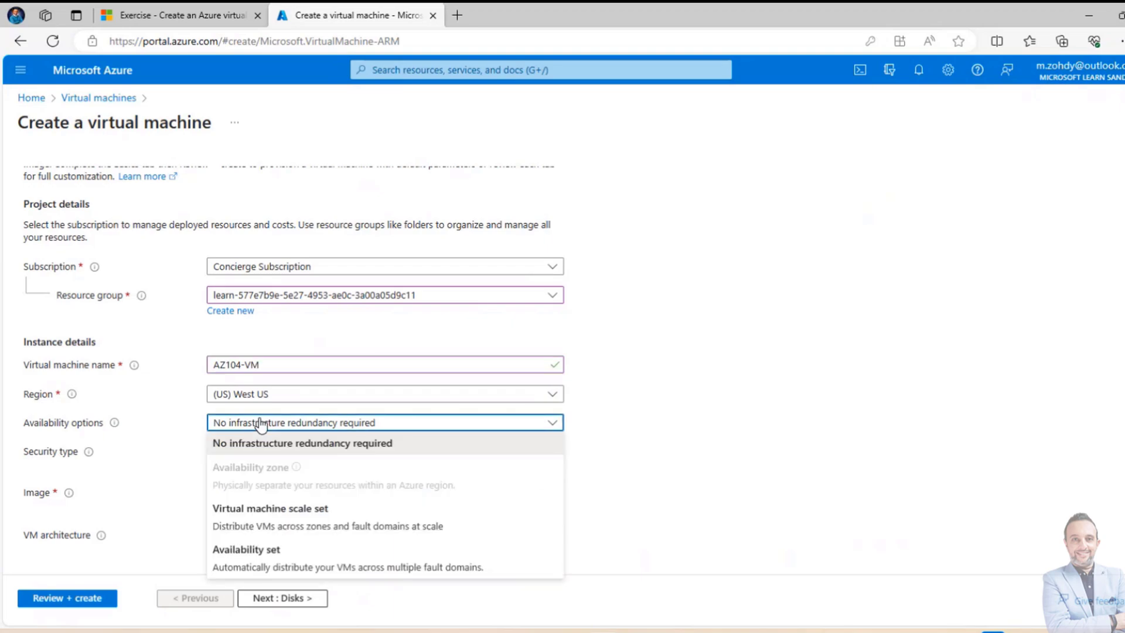
{"action": "left_click", "coordinate": [649, 428]}
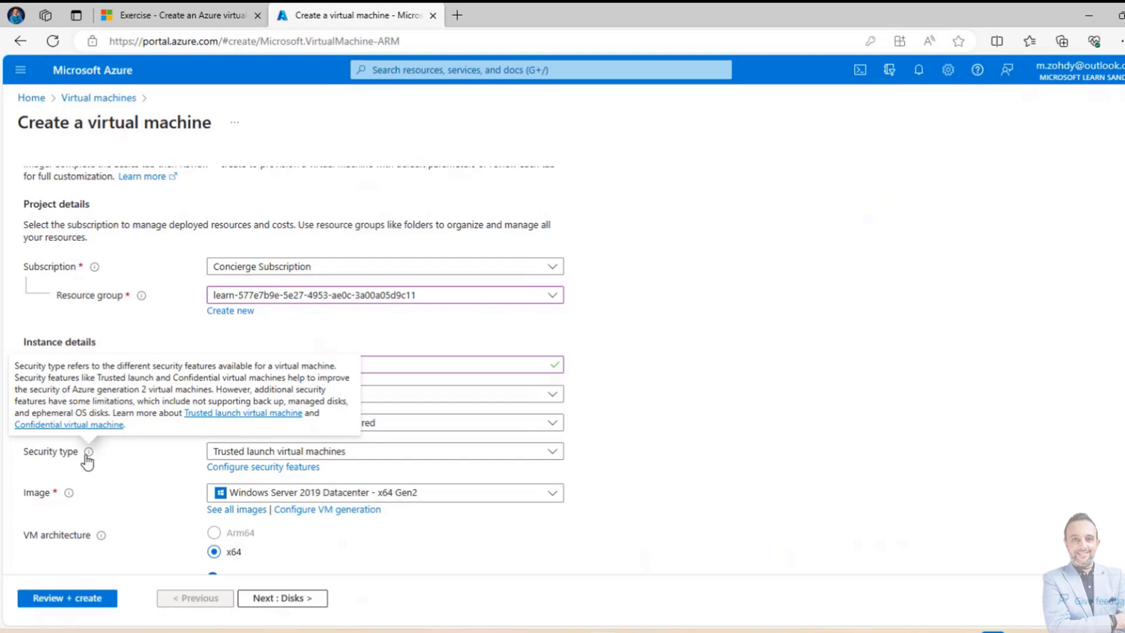
{"action": "left_click", "coordinate": [398, 451]}
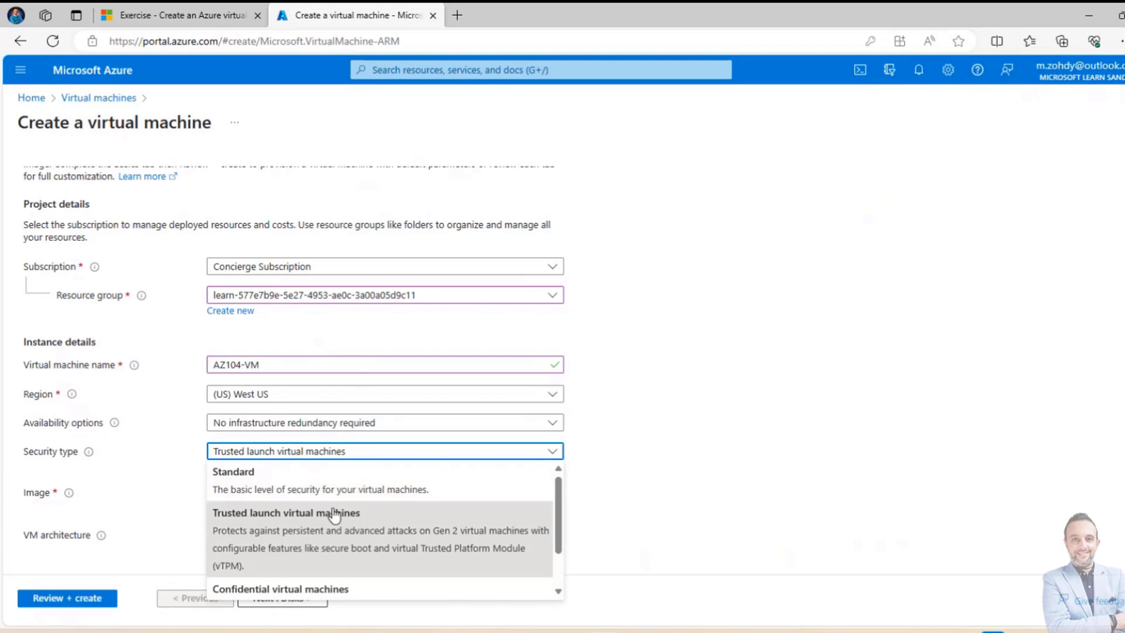
{"action": "scroll", "coordinate": [334, 516], "scroll_direction": "down", "scroll_amount": 1}
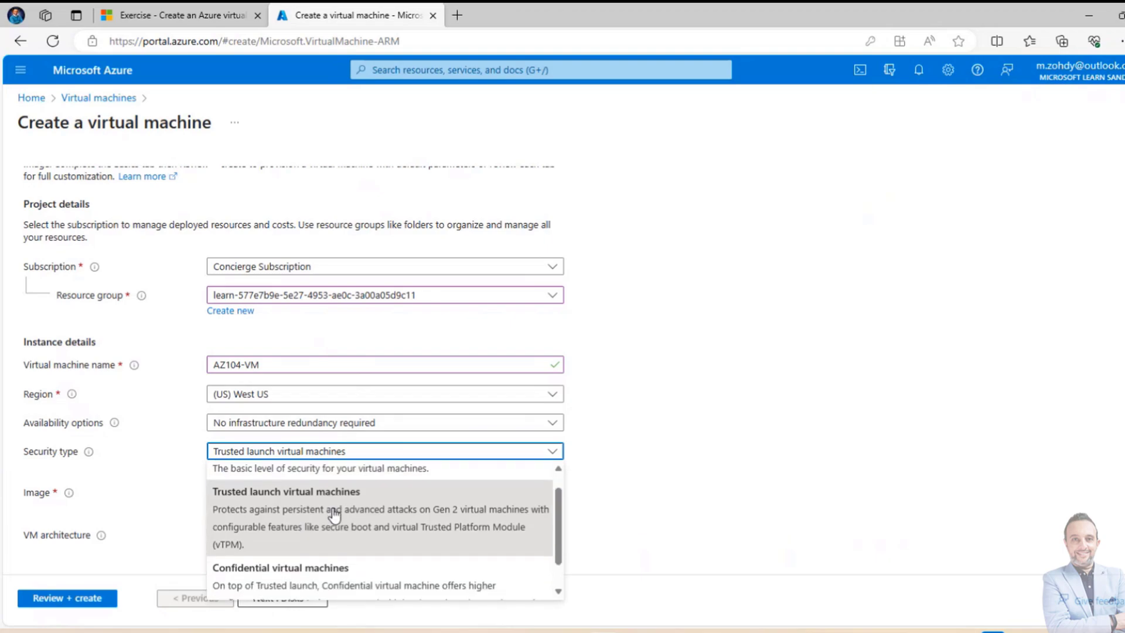
{"action": "scroll", "coordinate": [334, 515], "scroll_direction": "down", "scroll_amount": 1}
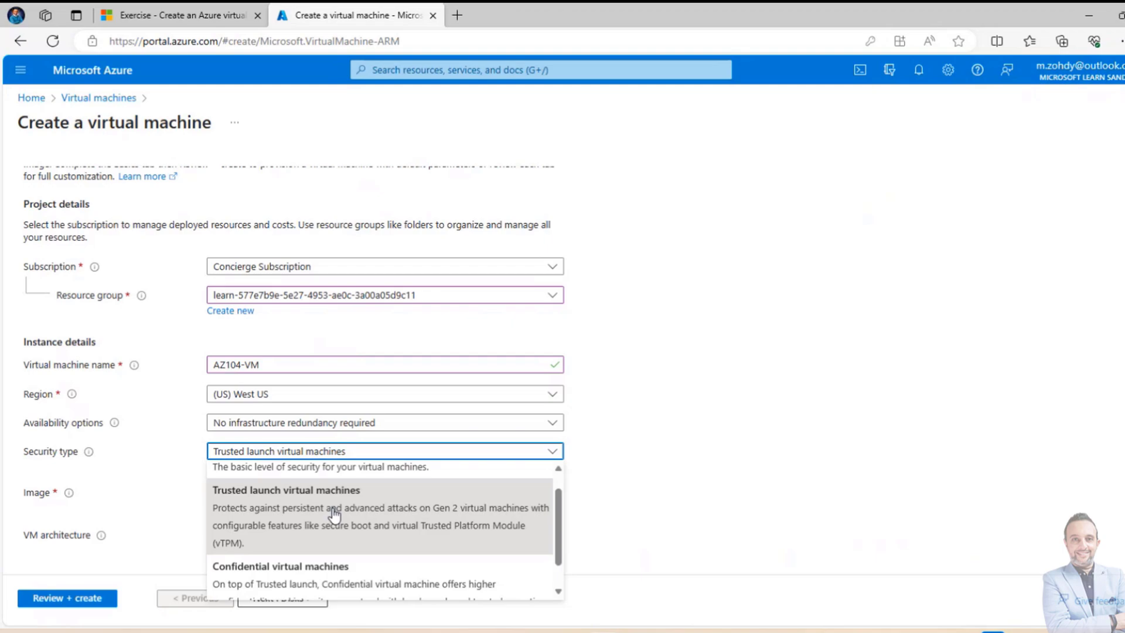
{"action": "scroll", "coordinate": [333, 516], "scroll_direction": "down", "scroll_amount": 1}
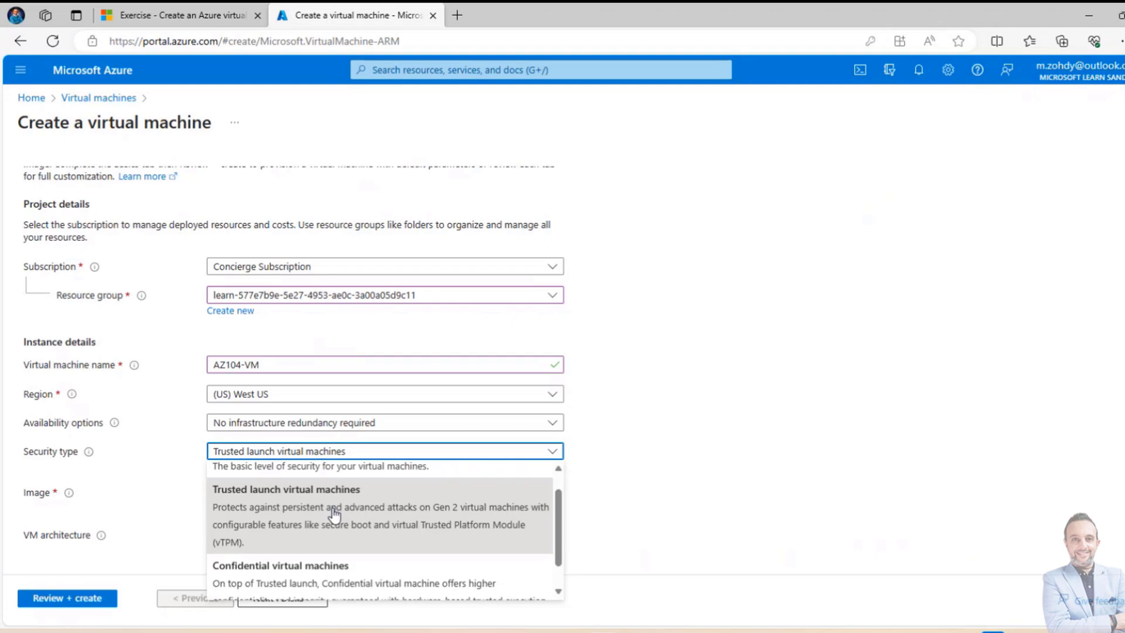
{"action": "scroll", "coordinate": [334, 516], "scroll_direction": "down", "scroll_amount": 1}
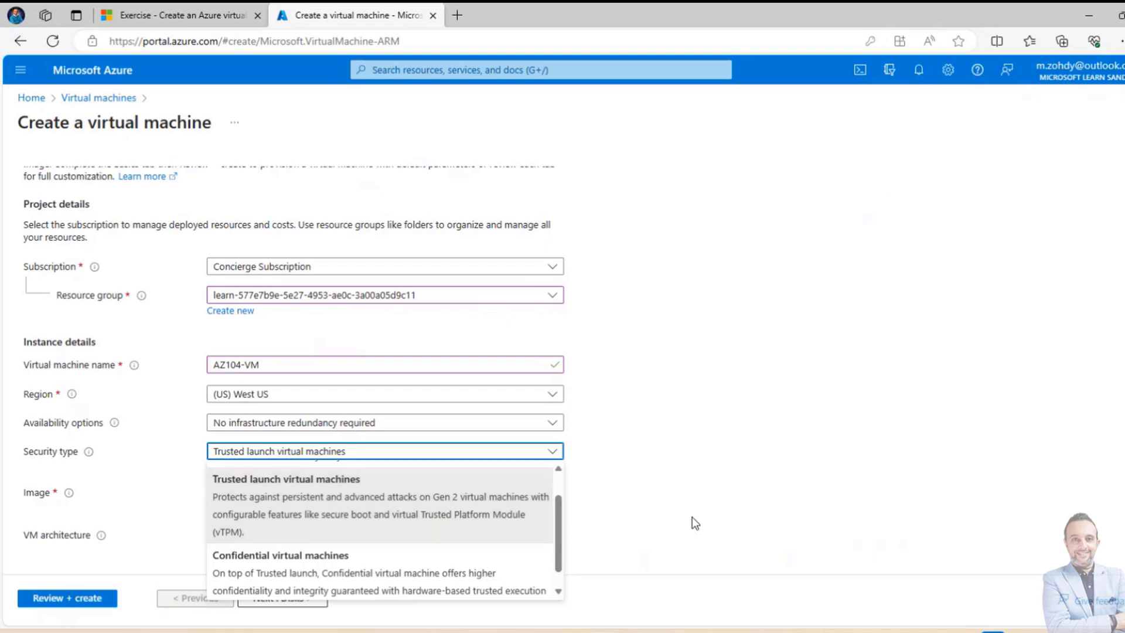
{"action": "left_click", "coordinate": [668, 502]}
{"action": "scroll", "coordinate": [671, 502], "scroll_direction": "down", "scroll_amount": 2}
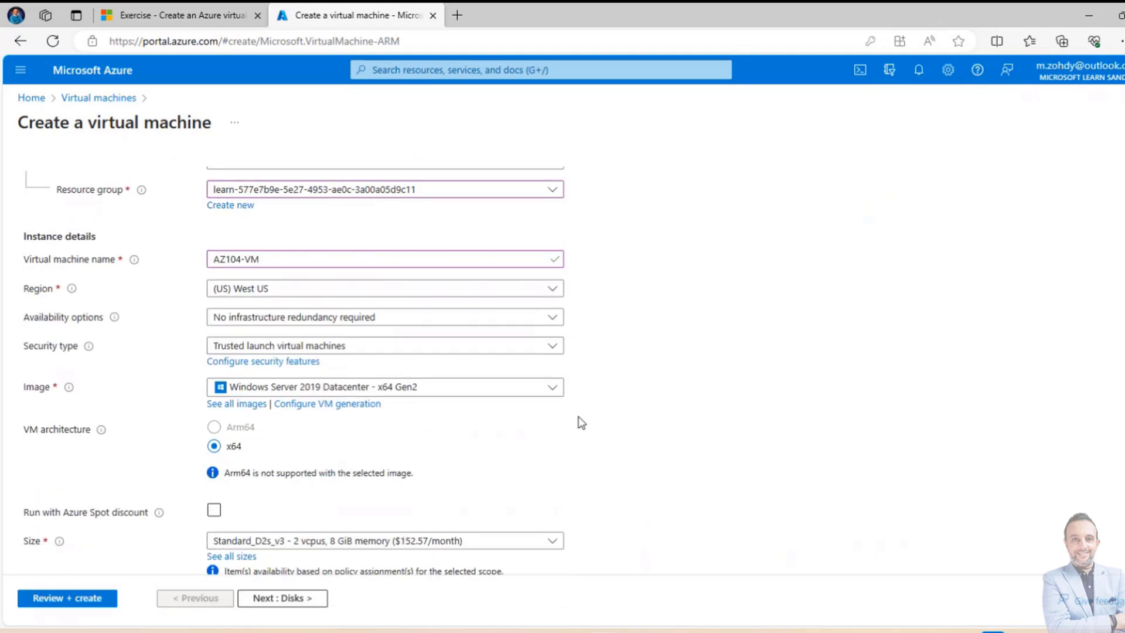
{"action": "left_click", "coordinate": [252, 404]}
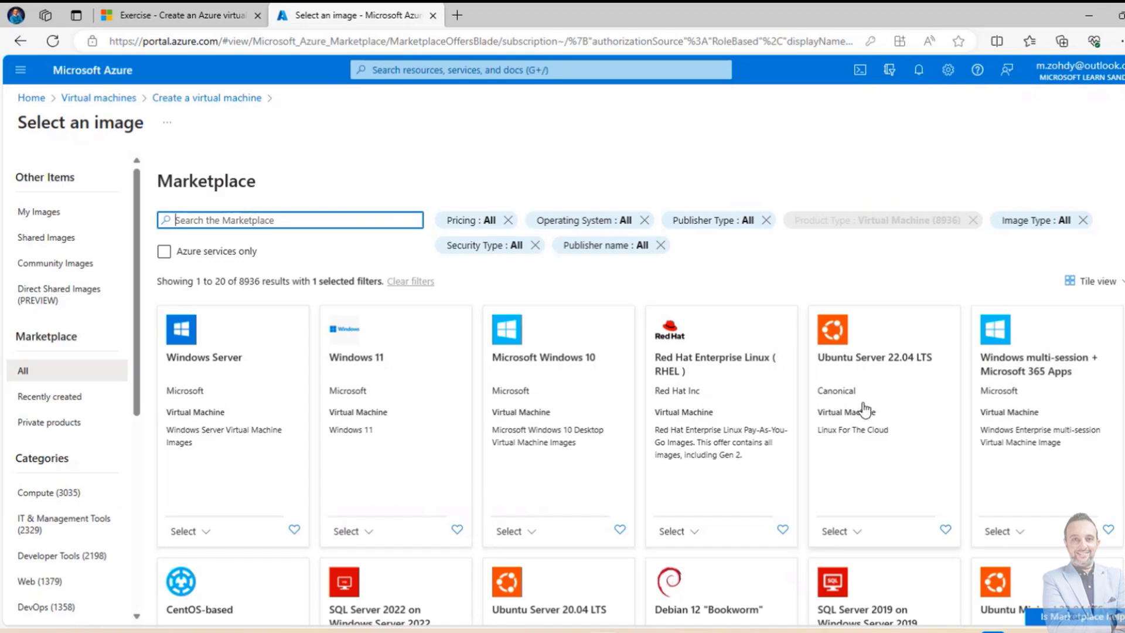
{"action": "scroll", "coordinate": [864, 410], "scroll_direction": "down", "scroll_amount": 1}
{"action": "scroll", "coordinate": [864, 410], "scroll_direction": "down", "scroll_amount": 3}
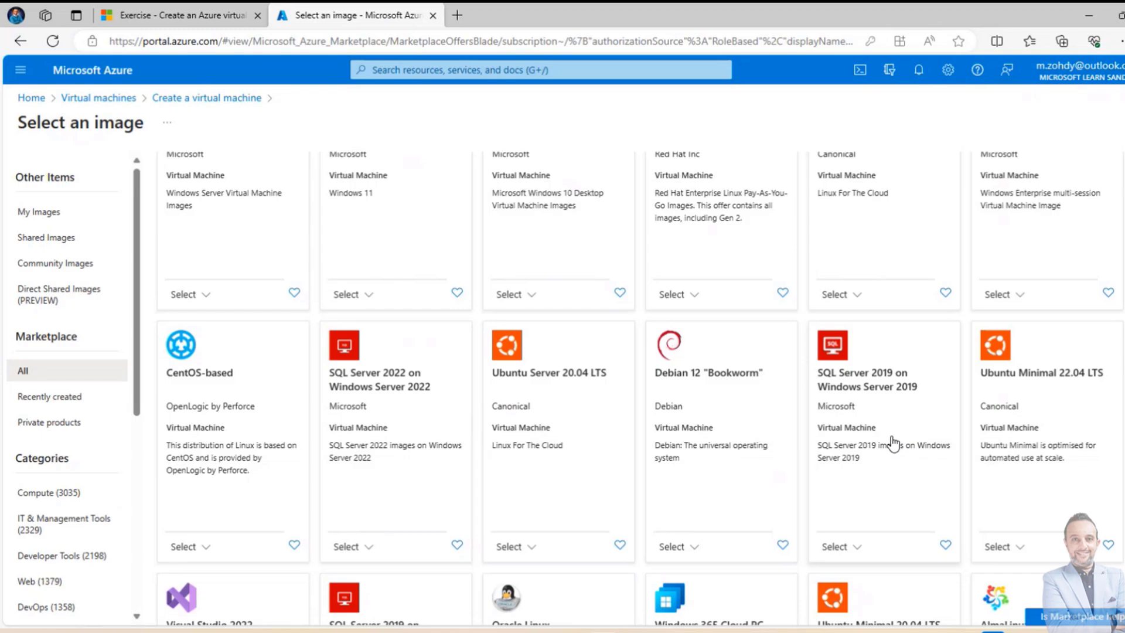
{"action": "scroll", "coordinate": [563, 537], "scroll_direction": "down", "scroll_amount": 3}
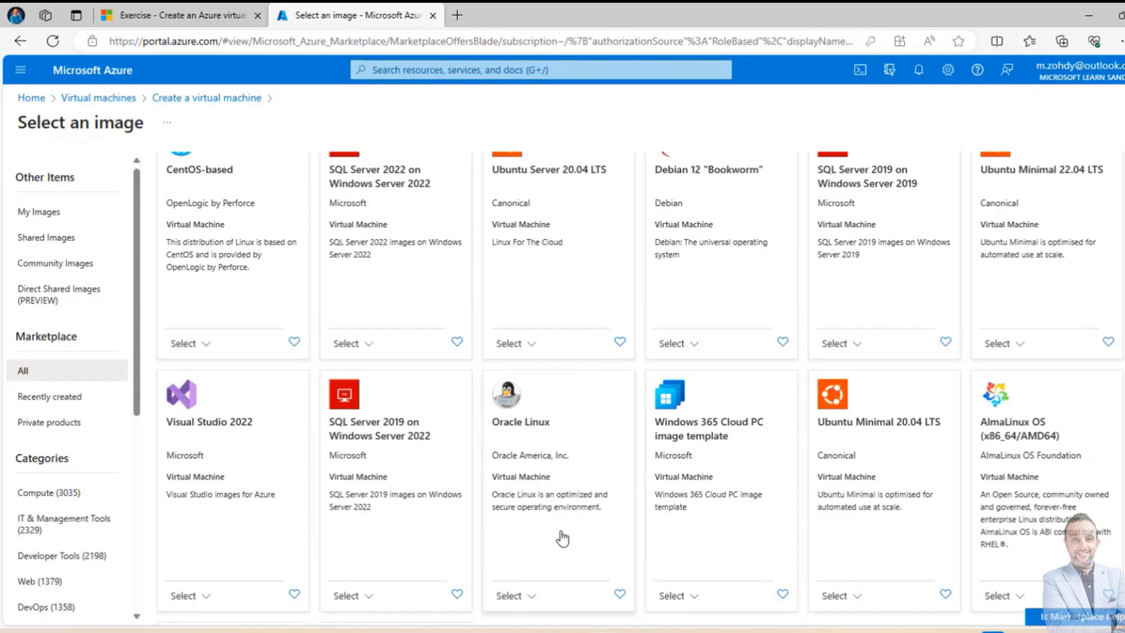
{"action": "scroll", "coordinate": [562, 538], "scroll_direction": "down", "scroll_amount": 3}
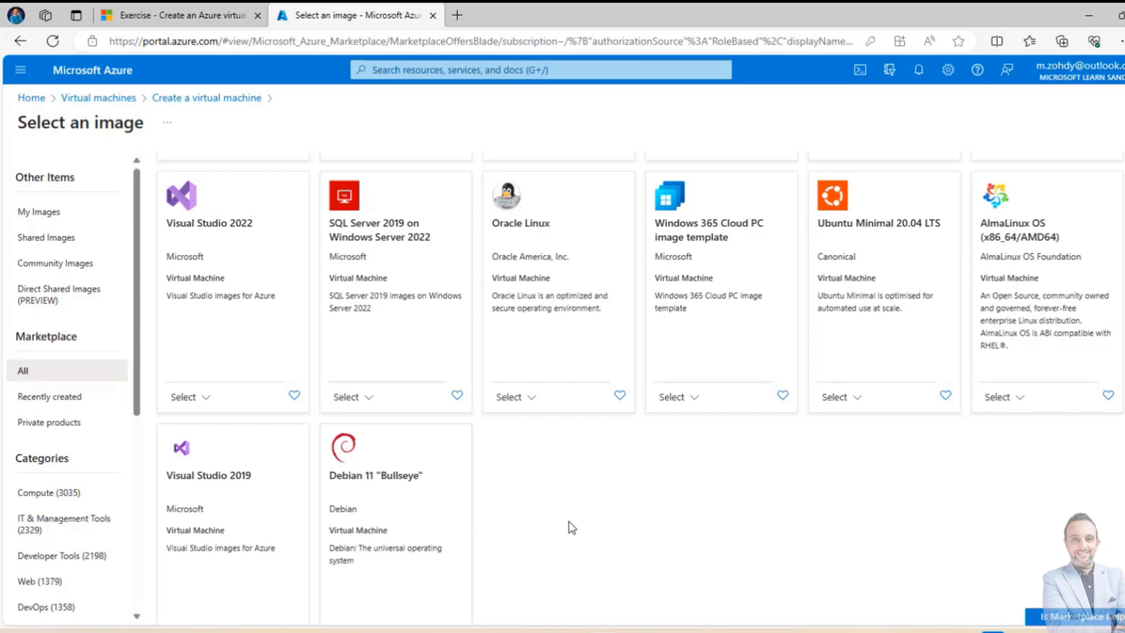
{"action": "scroll", "coordinate": [571, 528], "scroll_direction": "up", "scroll_amount": 10}
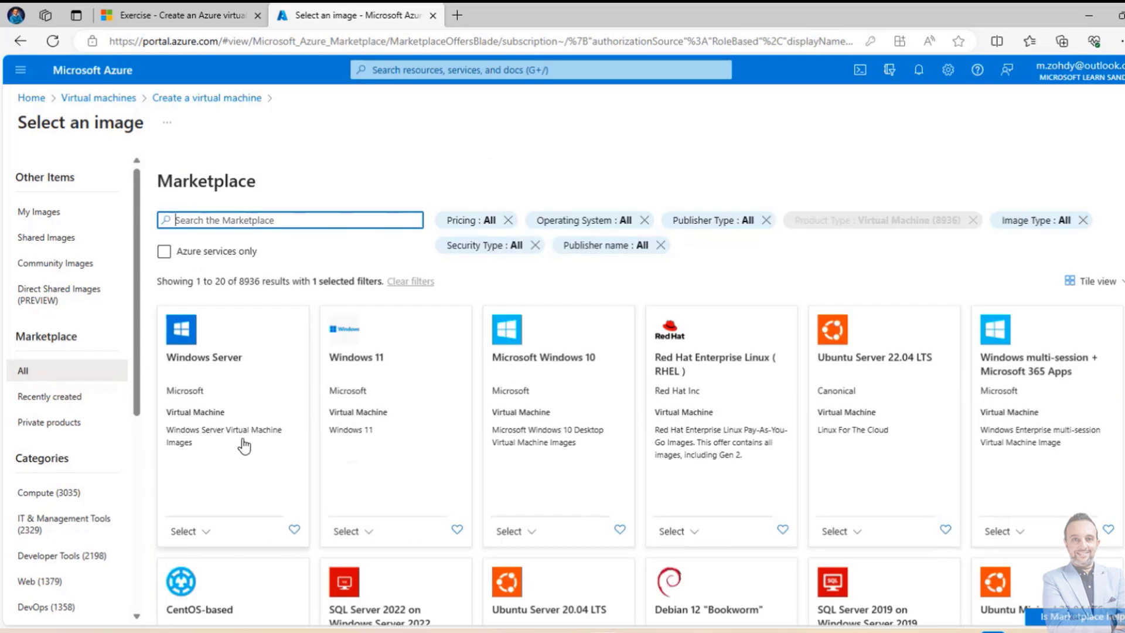
{"action": "left_click", "coordinate": [206, 533]}
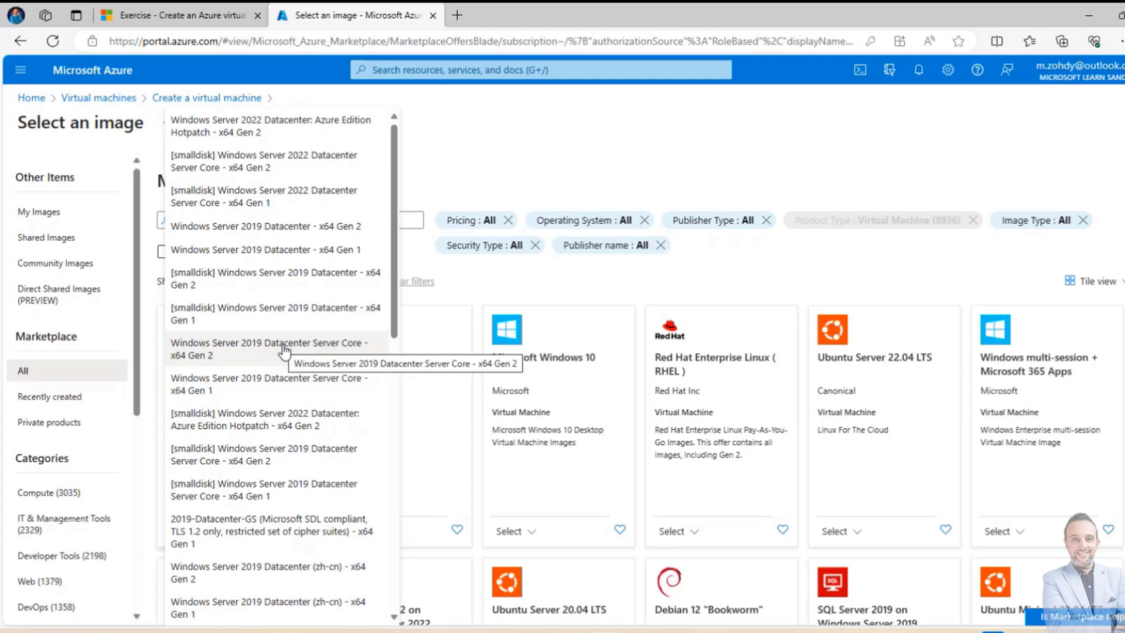
{"action": "left_click", "coordinate": [765, 116]}
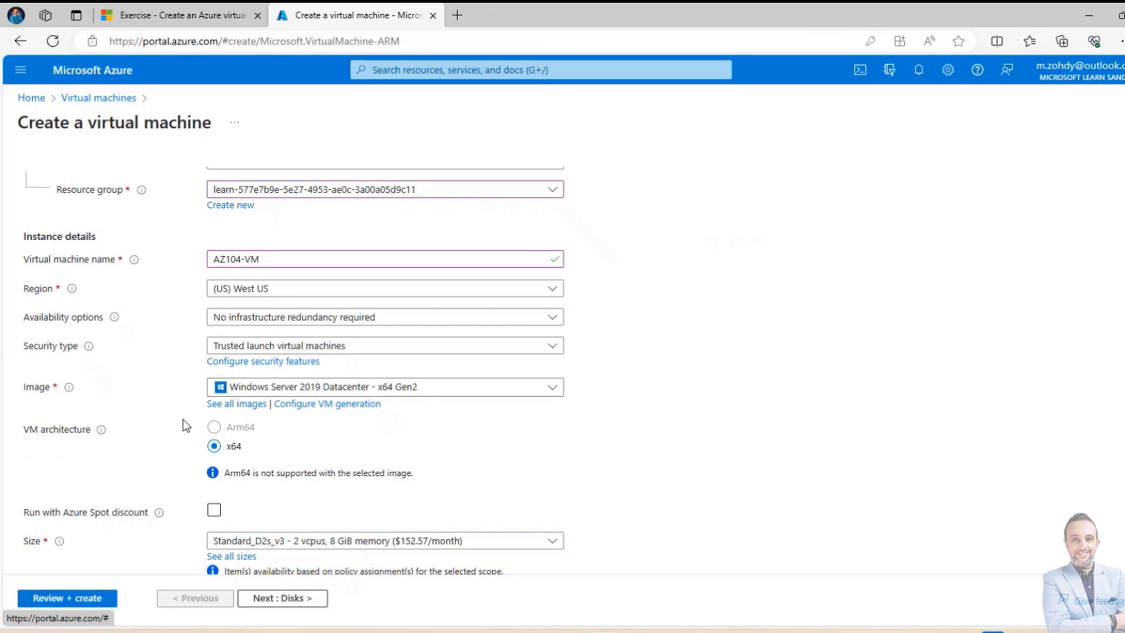
Step: Open the full VM size list from the Size setting's See all sizes link
{"action": "mouse_move", "coordinate": [67, 391]}
{"action": "scroll", "coordinate": [602, 420], "scroll_direction": "down", "scroll_amount": 1}
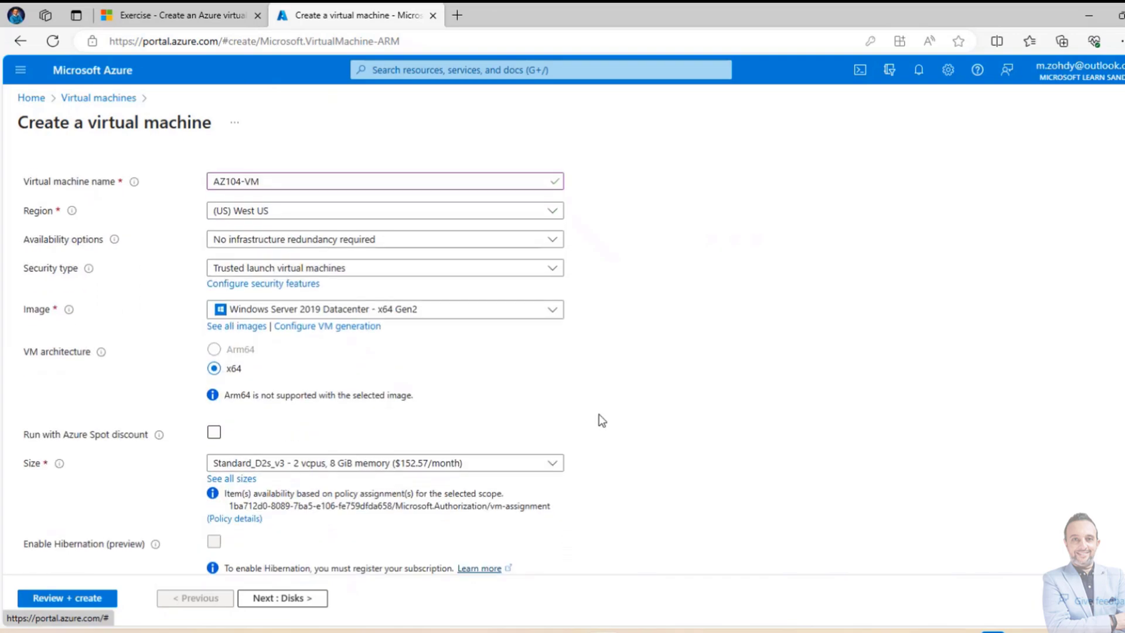
{"action": "scroll", "coordinate": [598, 413], "scroll_direction": "down", "scroll_amount": 1}
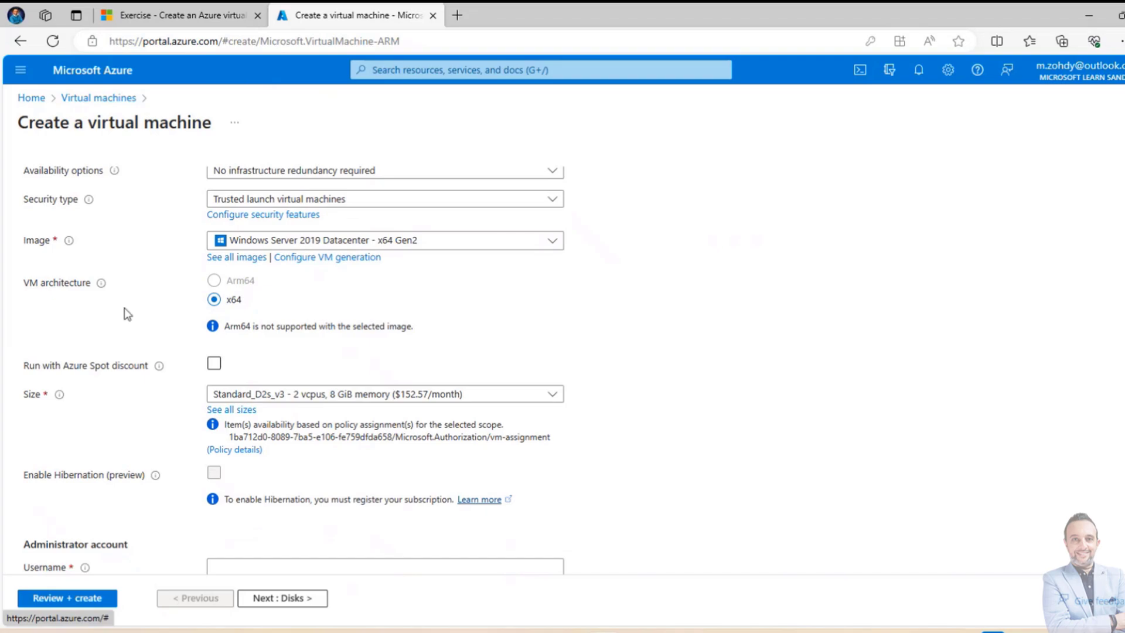
{"action": "scroll", "coordinate": [241, 311], "scroll_direction": "down", "scroll_amount": 1}
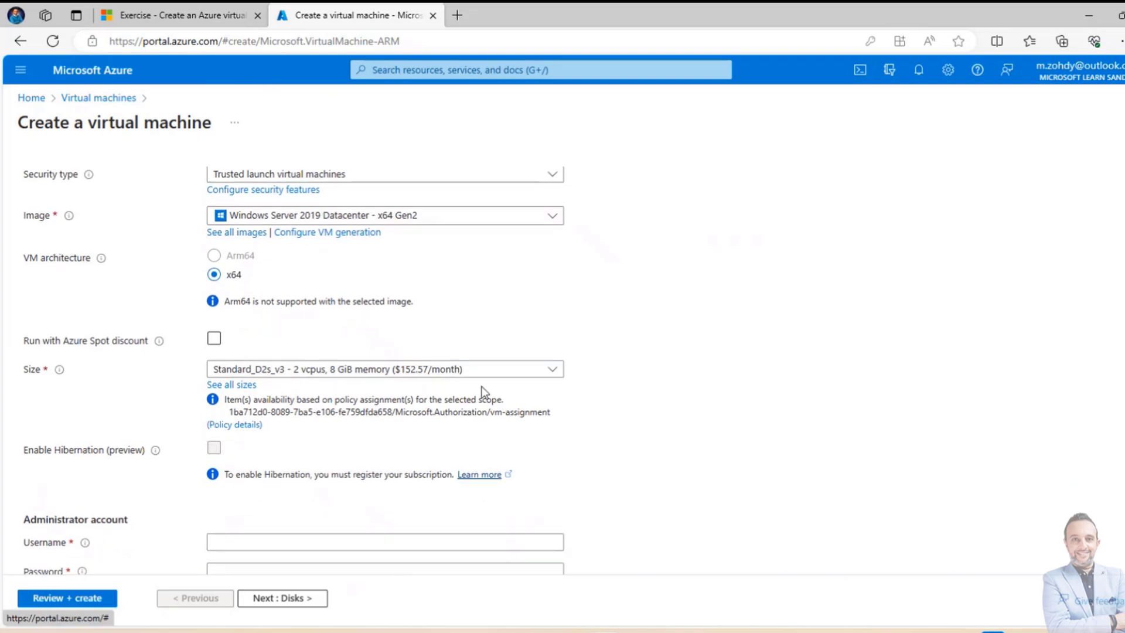
{"action": "mouse_move", "coordinate": [58, 370]}
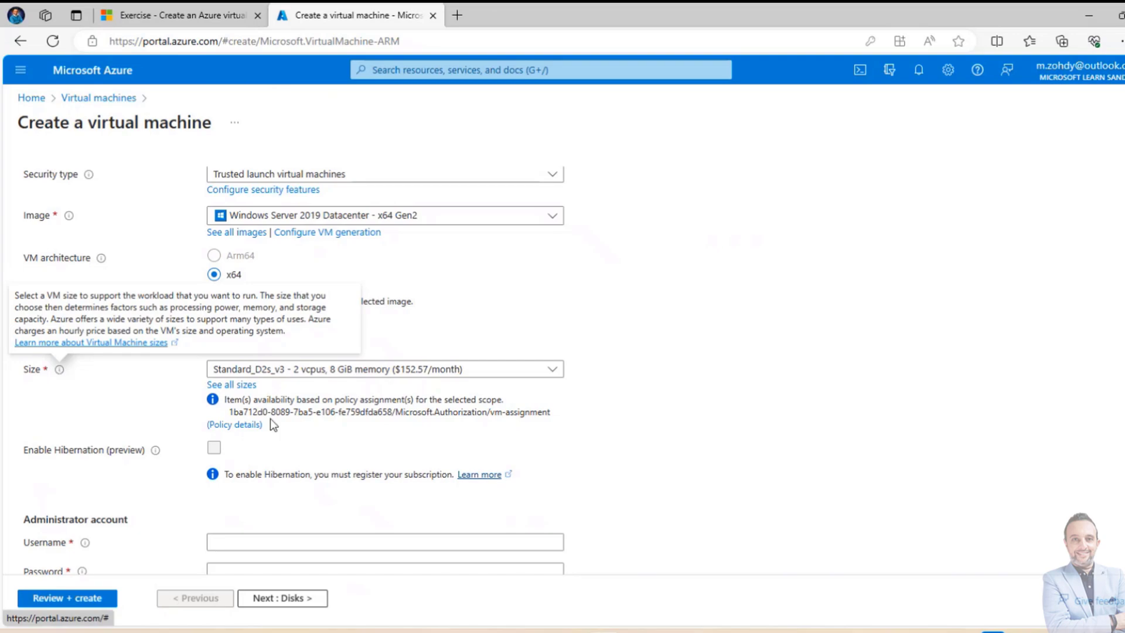
{"action": "left_click", "coordinate": [242, 385]}
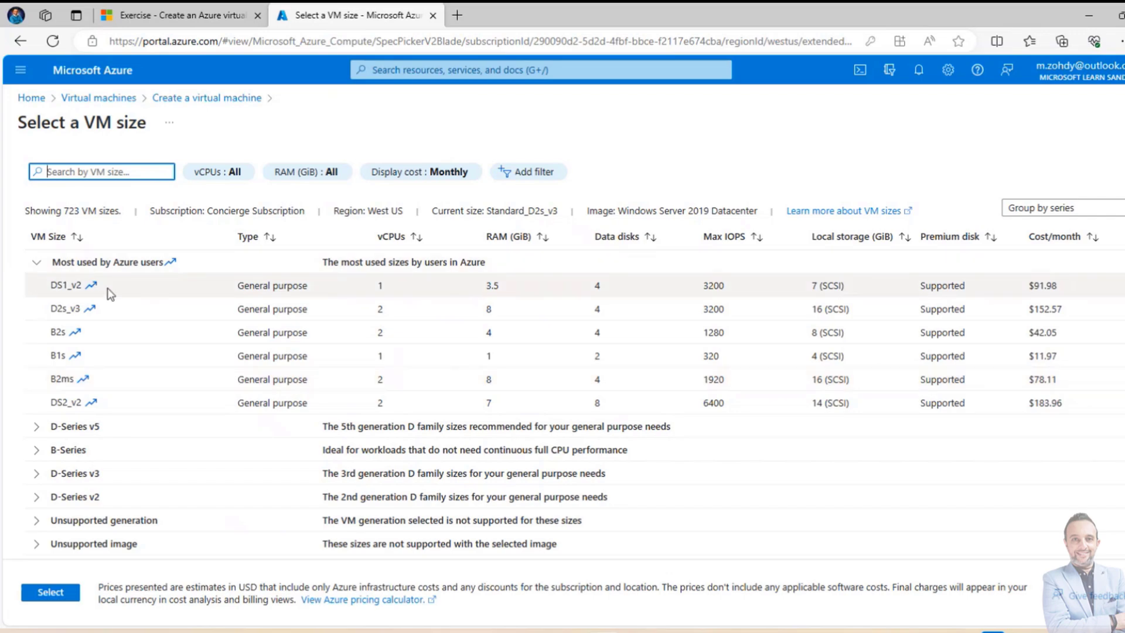
Step: Sort the VM size table by RAM (GiB), first ascending, then descending
{"action": "left_click", "coordinate": [139, 307]}
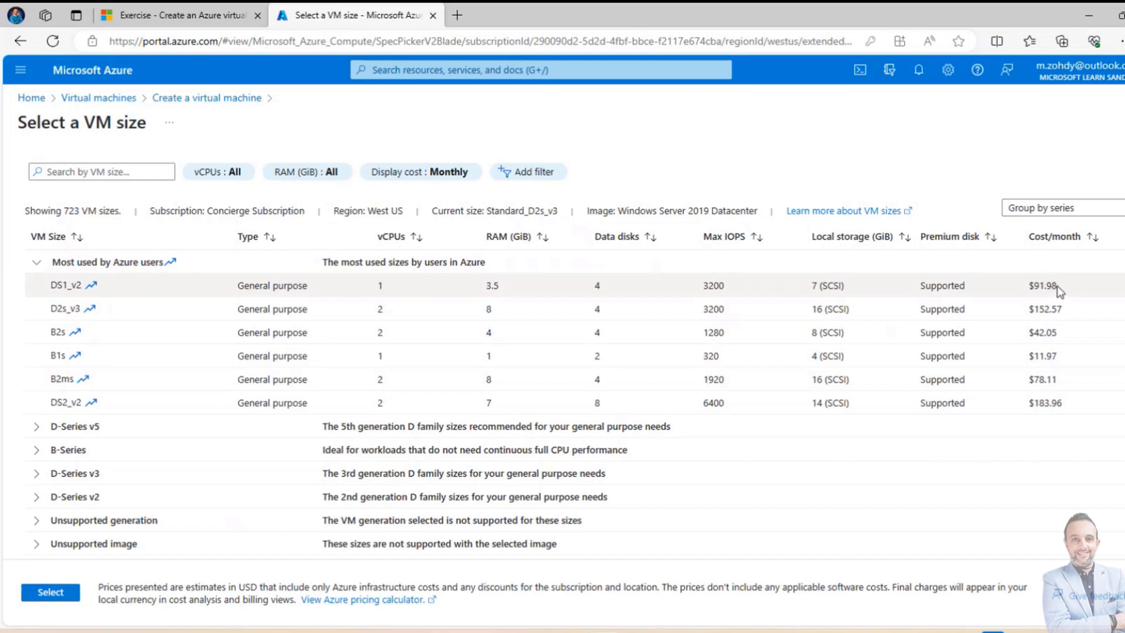
{"action": "scroll", "coordinate": [923, 311], "scroll_direction": "down", "scroll_amount": 1}
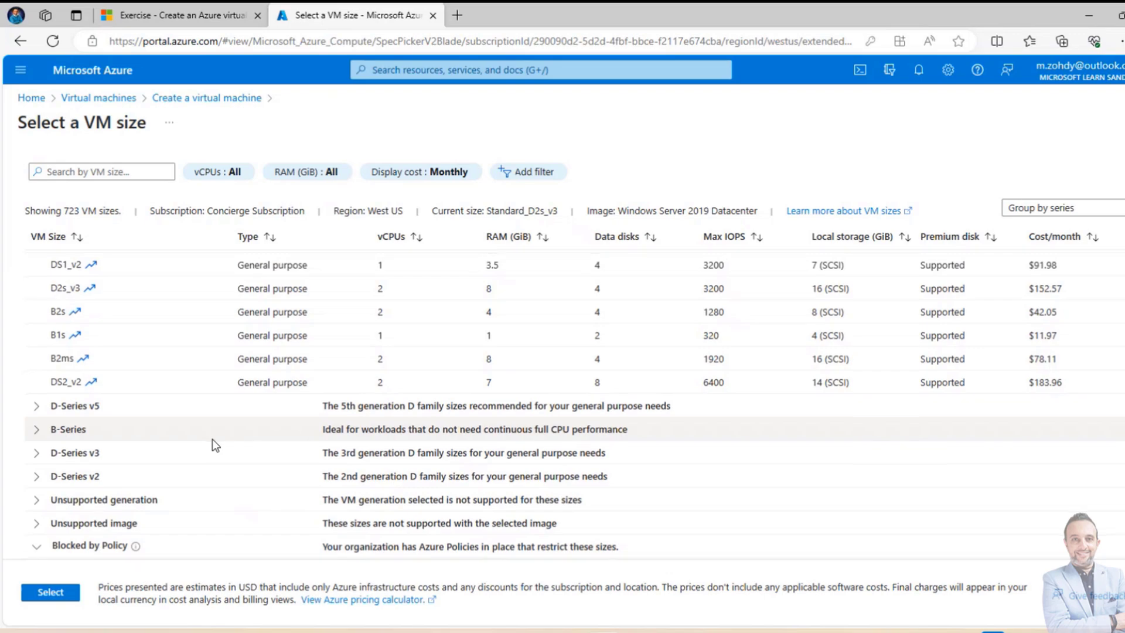
{"action": "scroll", "coordinate": [212, 438], "scroll_direction": "down", "scroll_amount": 2}
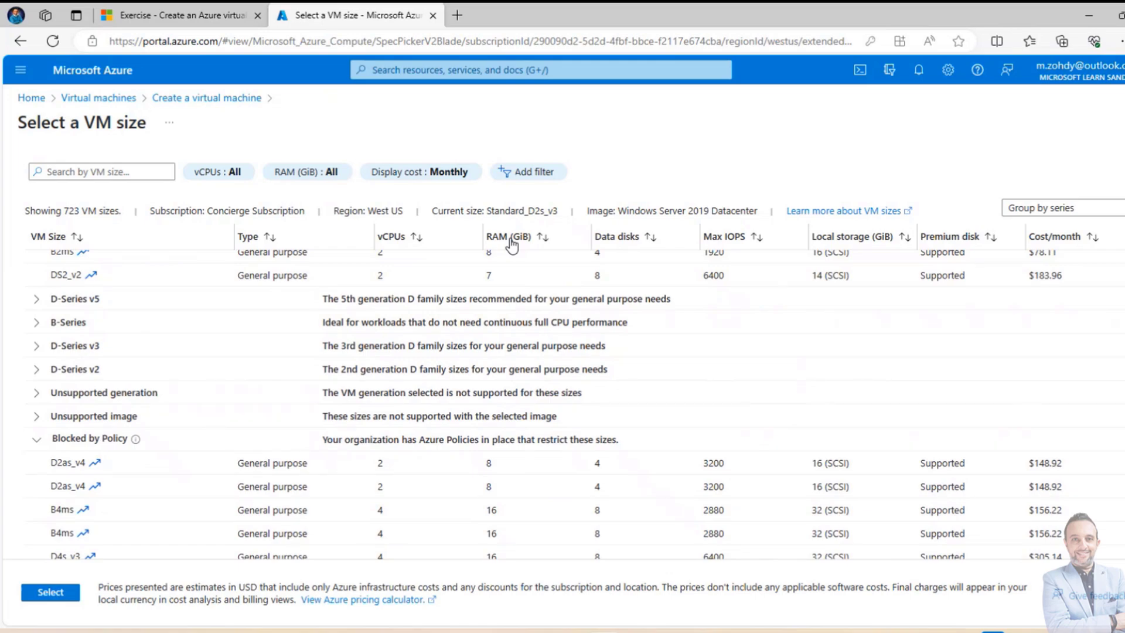
{"action": "left_click", "coordinate": [511, 239]}
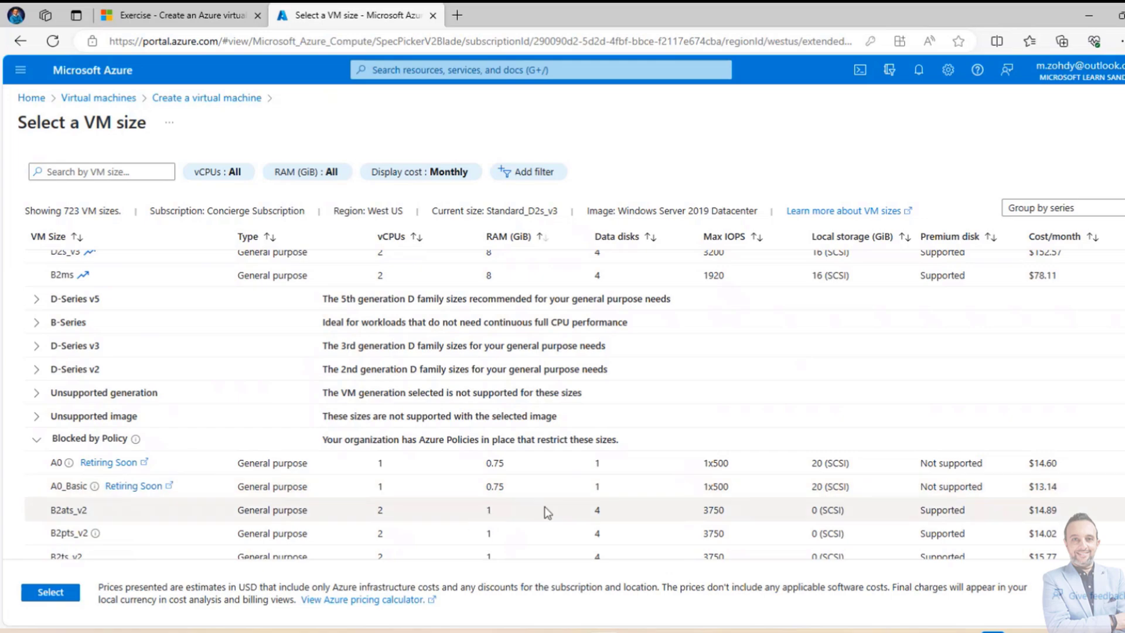
{"action": "left_click", "coordinate": [516, 241]}
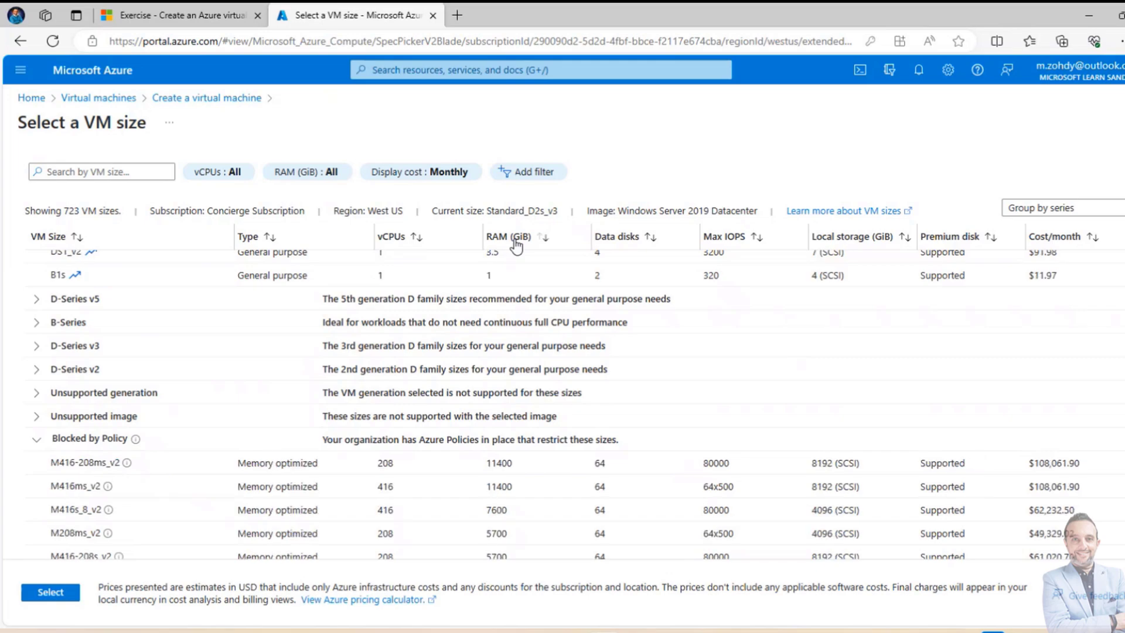
{"action": "scroll", "coordinate": [518, 316], "scroll_direction": "down", "scroll_amount": 1}
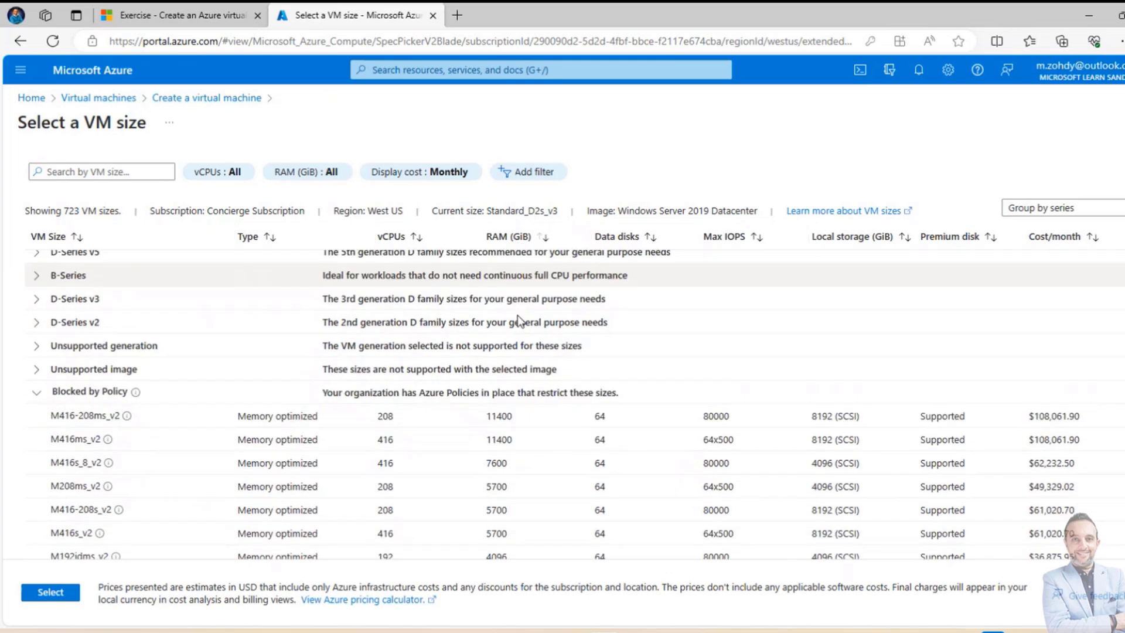
Step: Try M416ms_v2, then select Standard_D2s_v3 (2 vCPUs, 8 GiB) instead and confirm it
{"action": "left_click", "coordinate": [442, 423]}
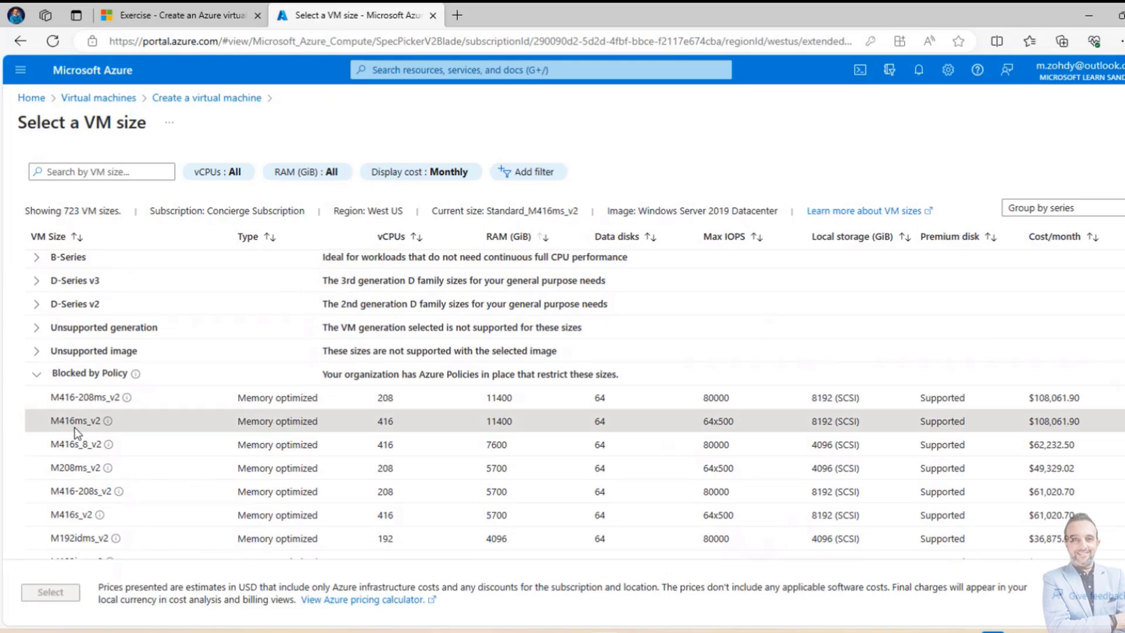
{"action": "mouse_move", "coordinate": [108, 428]}
{"action": "scroll", "coordinate": [505, 432], "scroll_direction": "up", "scroll_amount": 5}
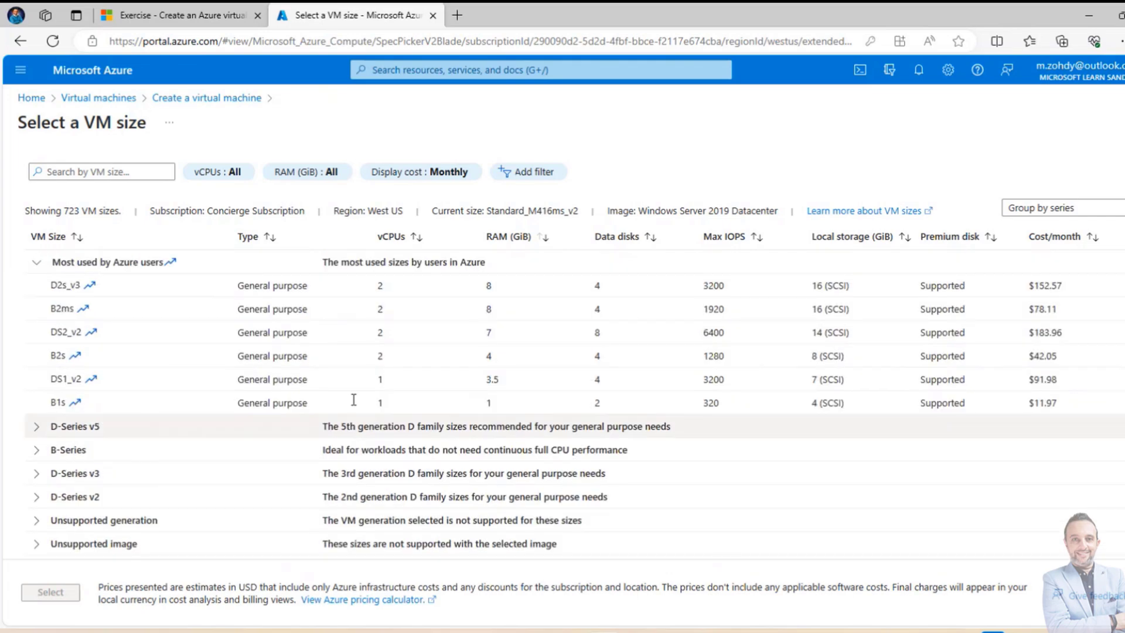
{"action": "left_click", "coordinate": [228, 288]}
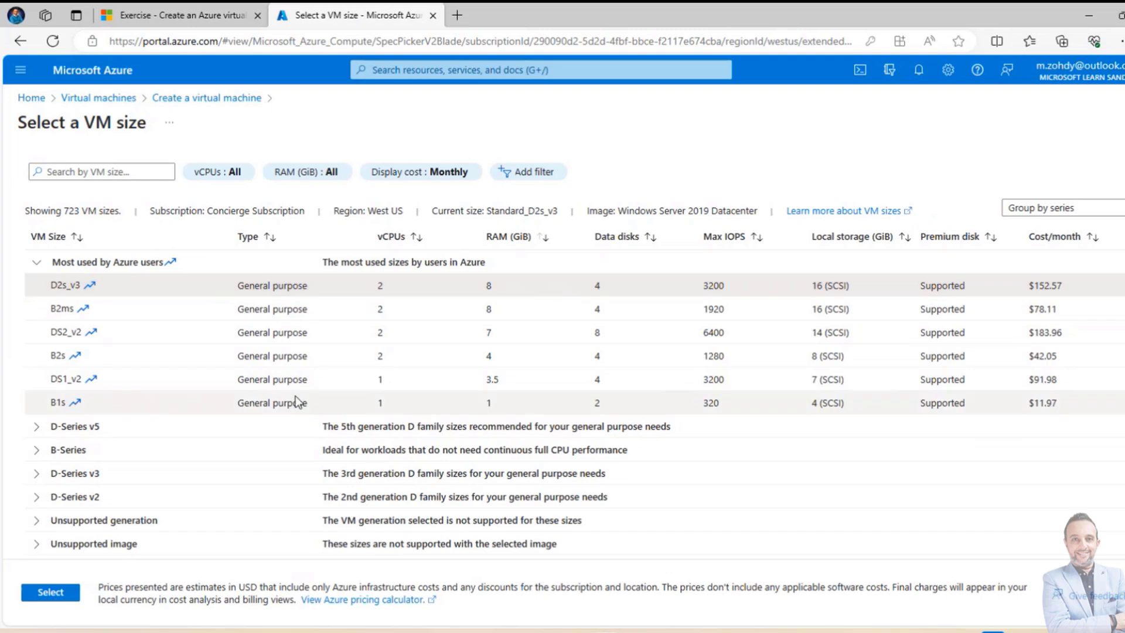
{"action": "left_click", "coordinate": [58, 595]}
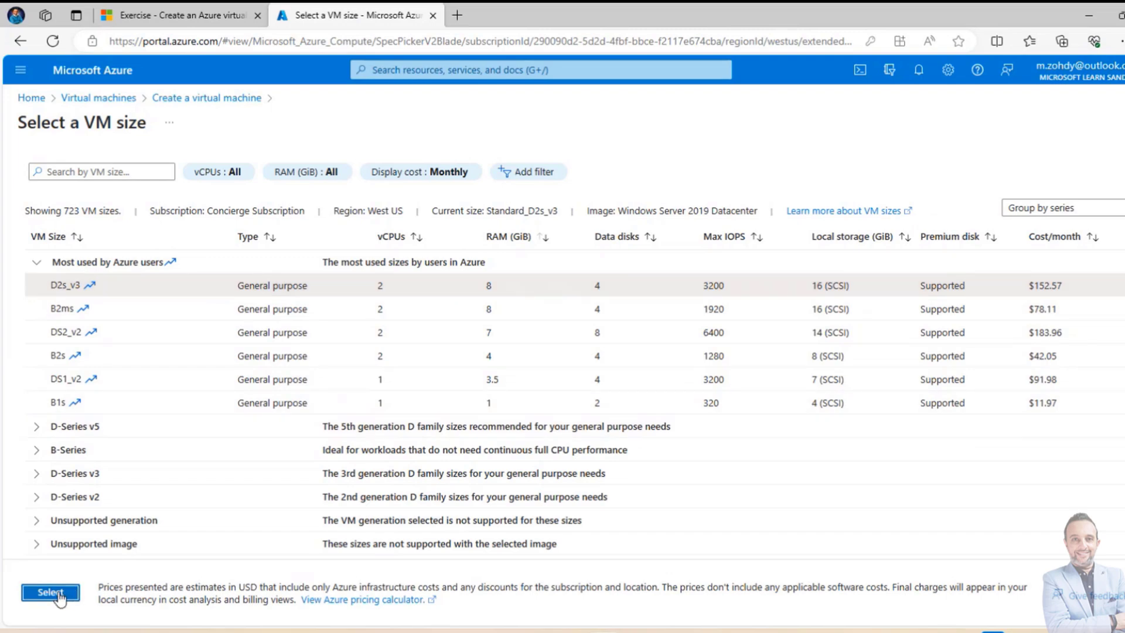
Step: Fill the administrator username and password from saved entries, then retype the password to confirm
{"action": "scroll", "coordinate": [163, 406], "scroll_direction": "down", "scroll_amount": 2}
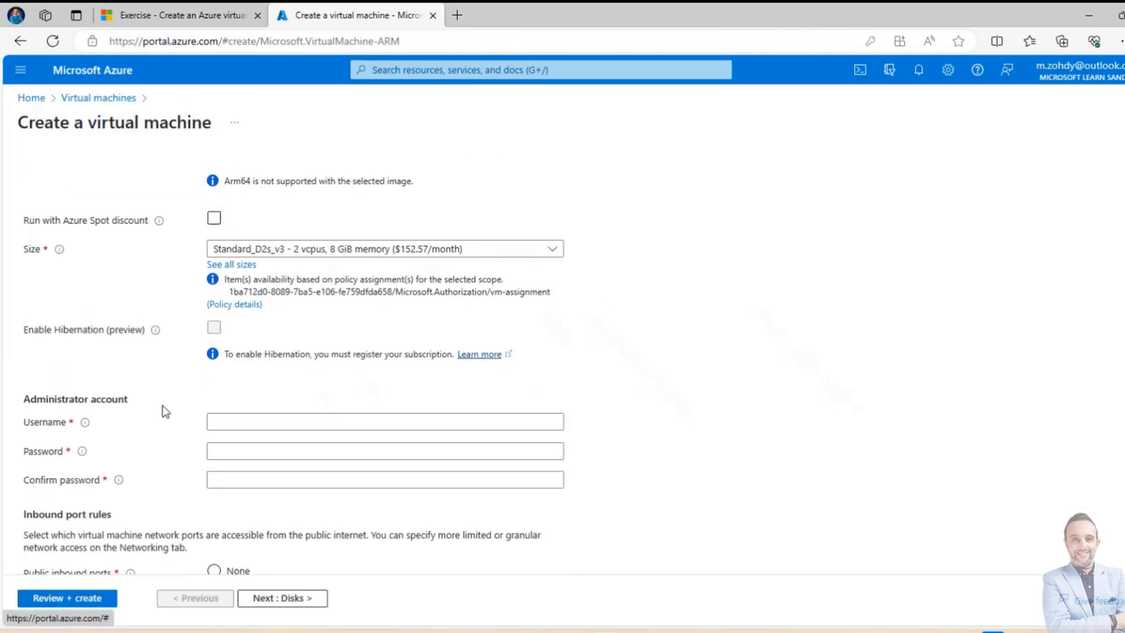
{"action": "scroll", "coordinate": [242, 398], "scroll_direction": "down", "scroll_amount": 2}
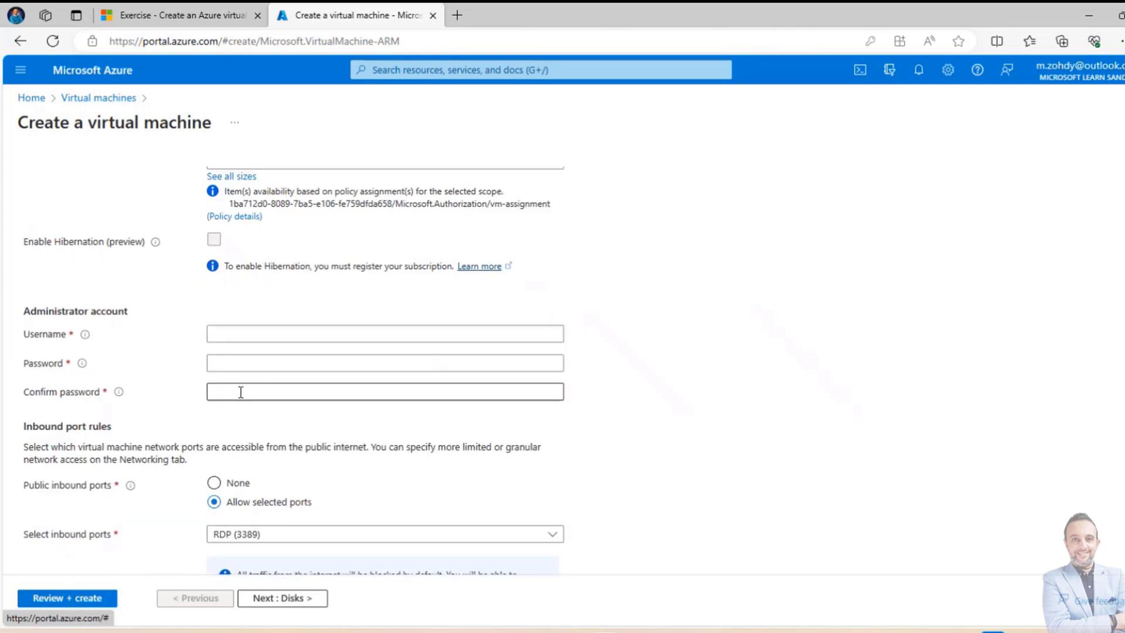
{"action": "left_click", "coordinate": [246, 334]}
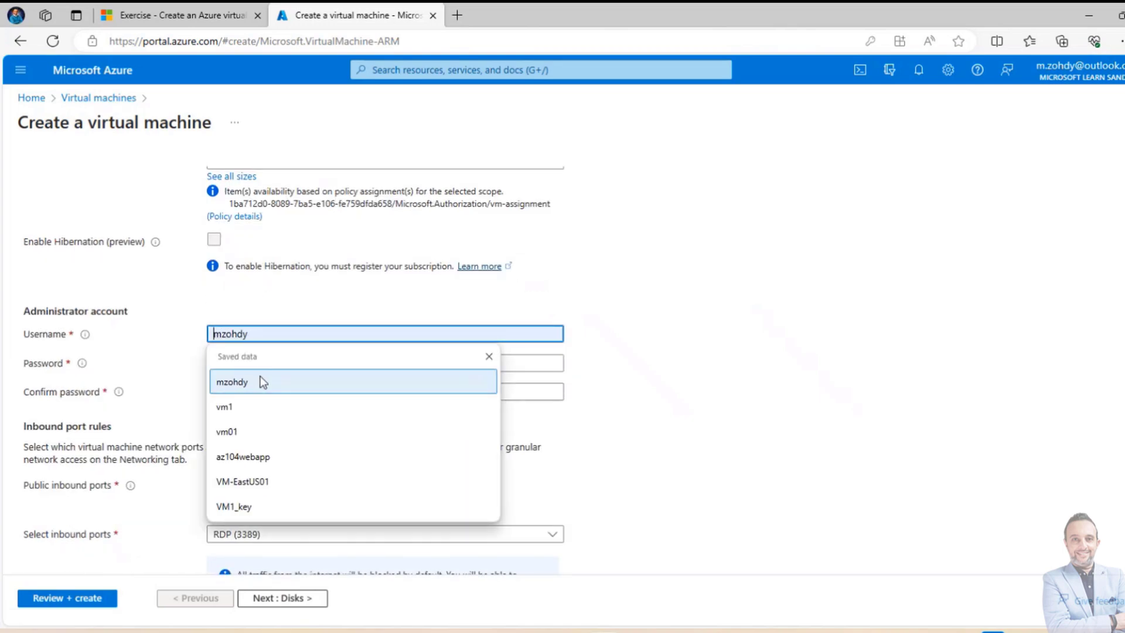
{"action": "left_click", "coordinate": [262, 382]}
{"action": "left_click", "coordinate": [283, 363]}
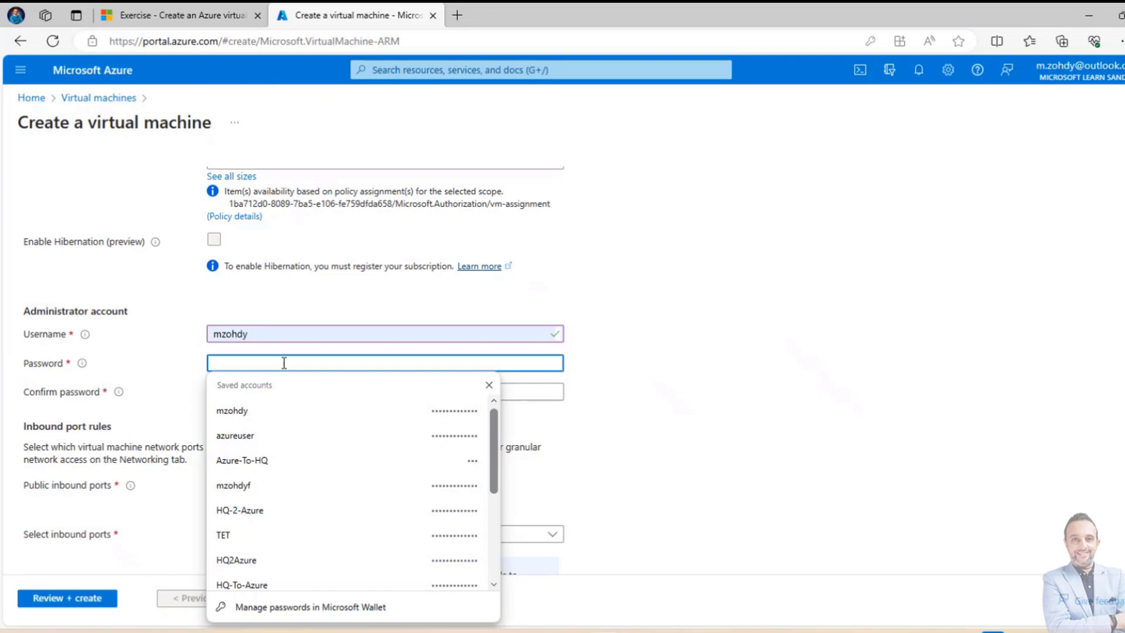
{"action": "left_click", "coordinate": [265, 409]}
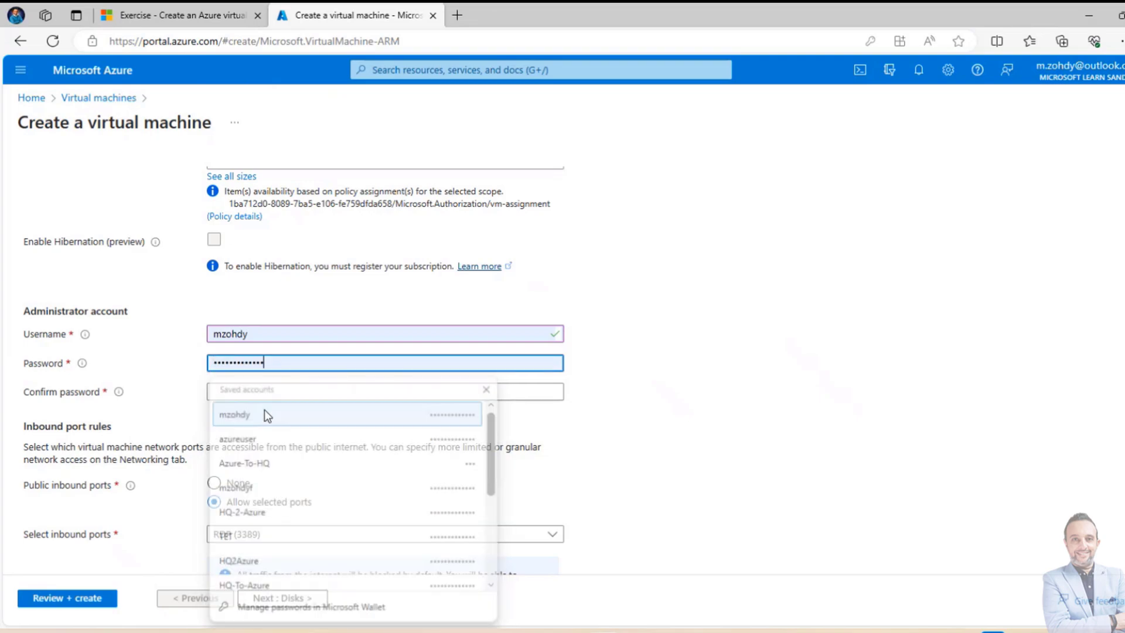
{"action": "left_click", "coordinate": [287, 393]}
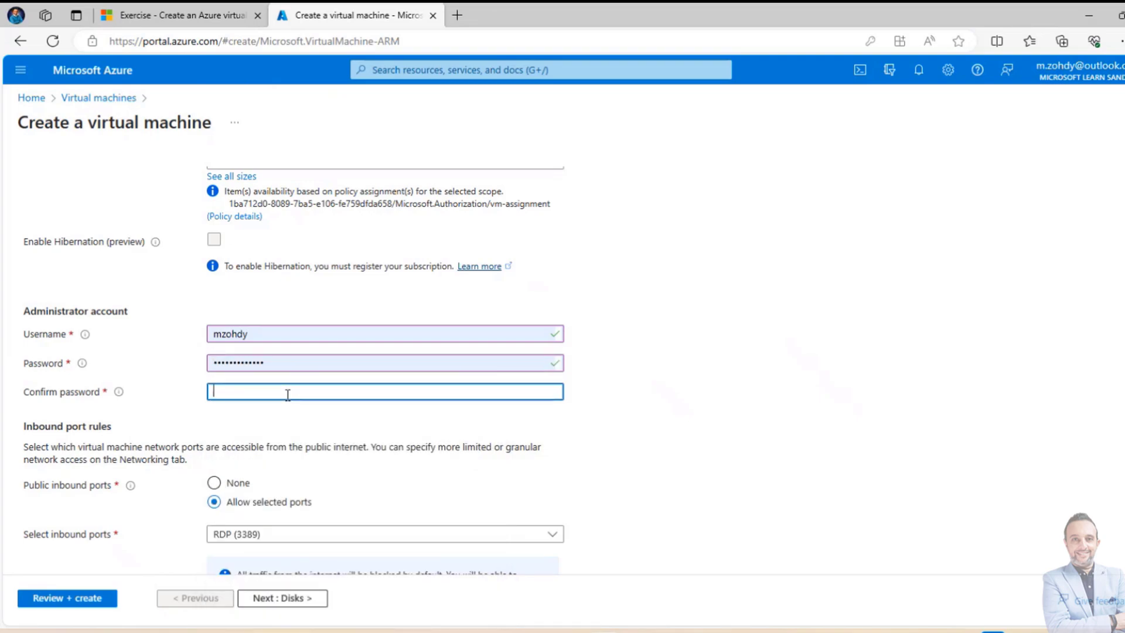
{"action": "type", "text": "•••••••"}
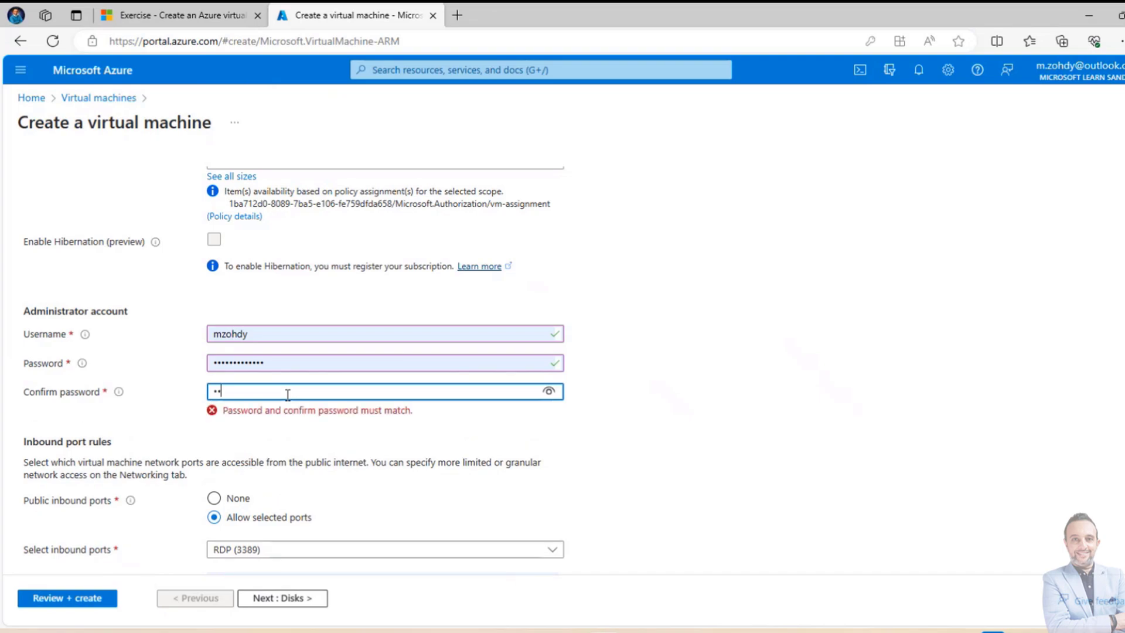
{"action": "type", "text": "••••••"}
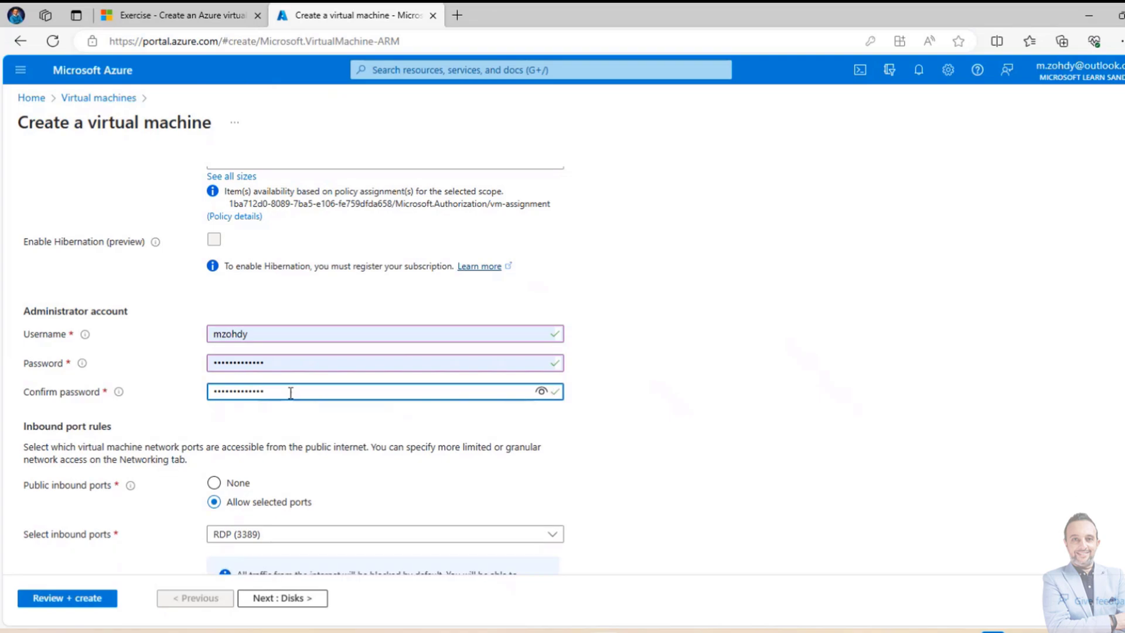
{"action": "scroll", "coordinate": [290, 393], "scroll_direction": "down", "scroll_amount": 3}
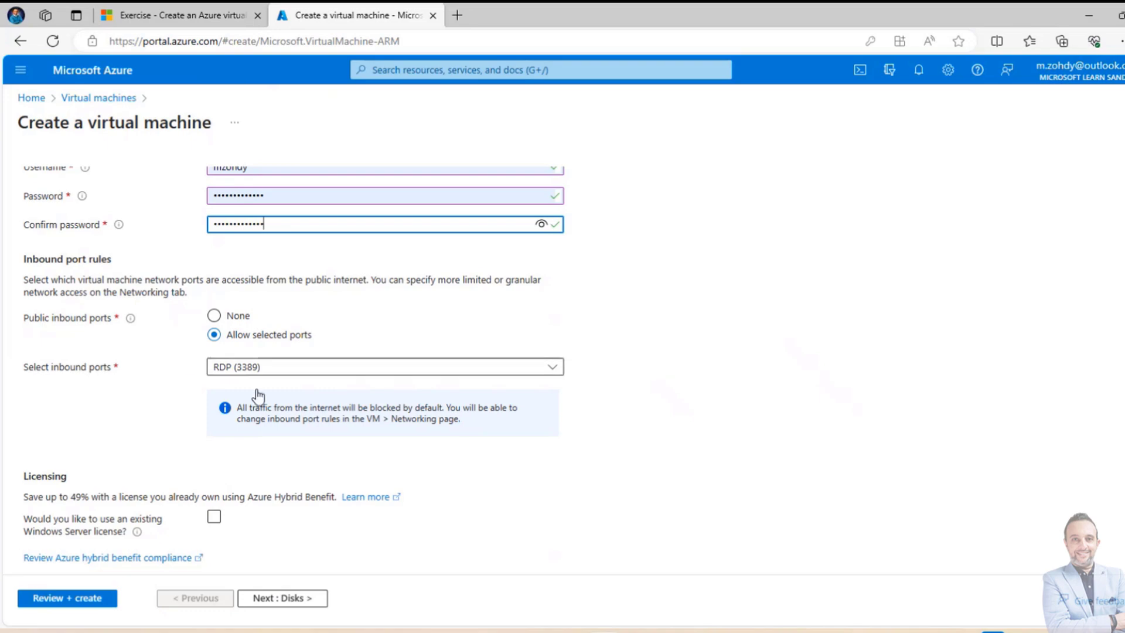
Step: Allow inbound HTTP (80), HTTPS (443) and RDP (3389) ports
{"action": "left_click", "coordinate": [301, 370]}
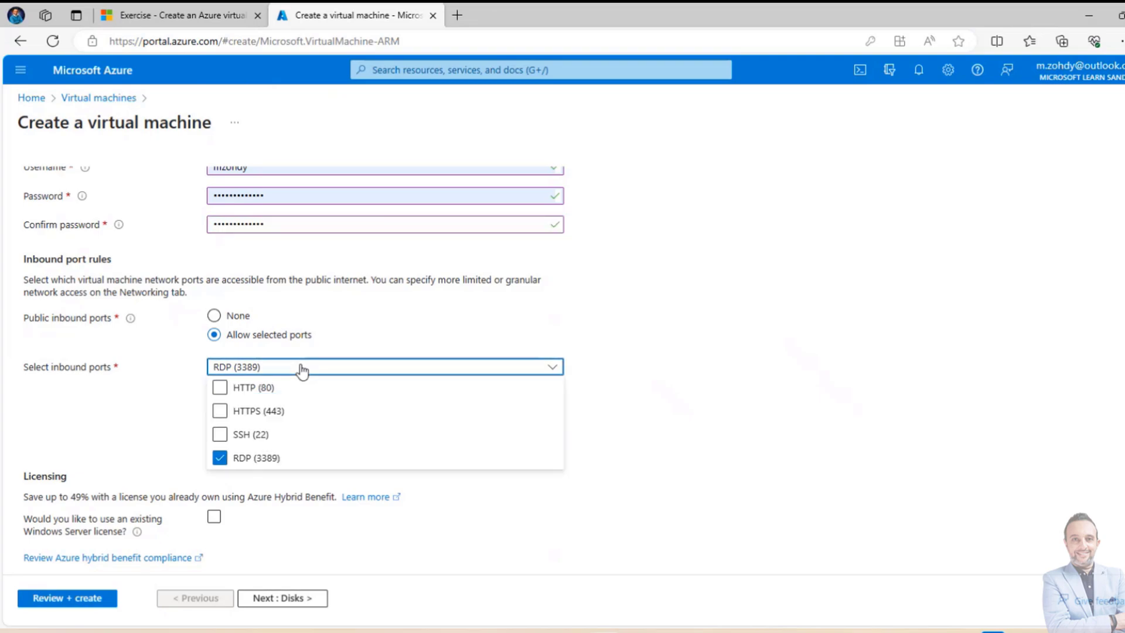
{"action": "left_click", "coordinate": [220, 410]}
{"action": "left_click", "coordinate": [220, 389]}
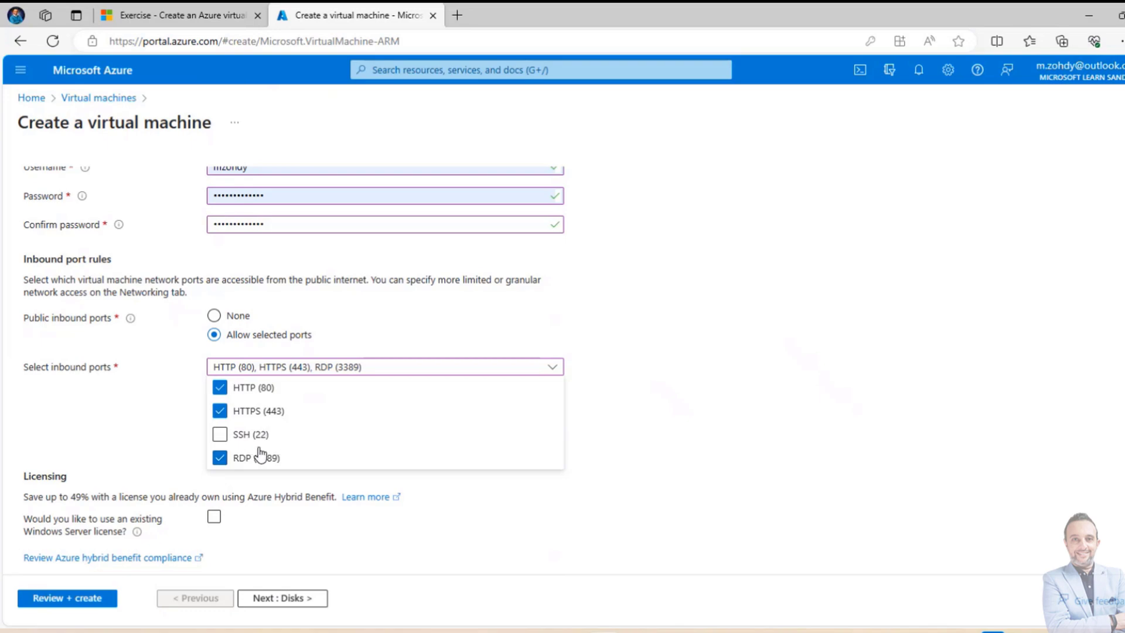
{"action": "left_click", "coordinate": [154, 417]}
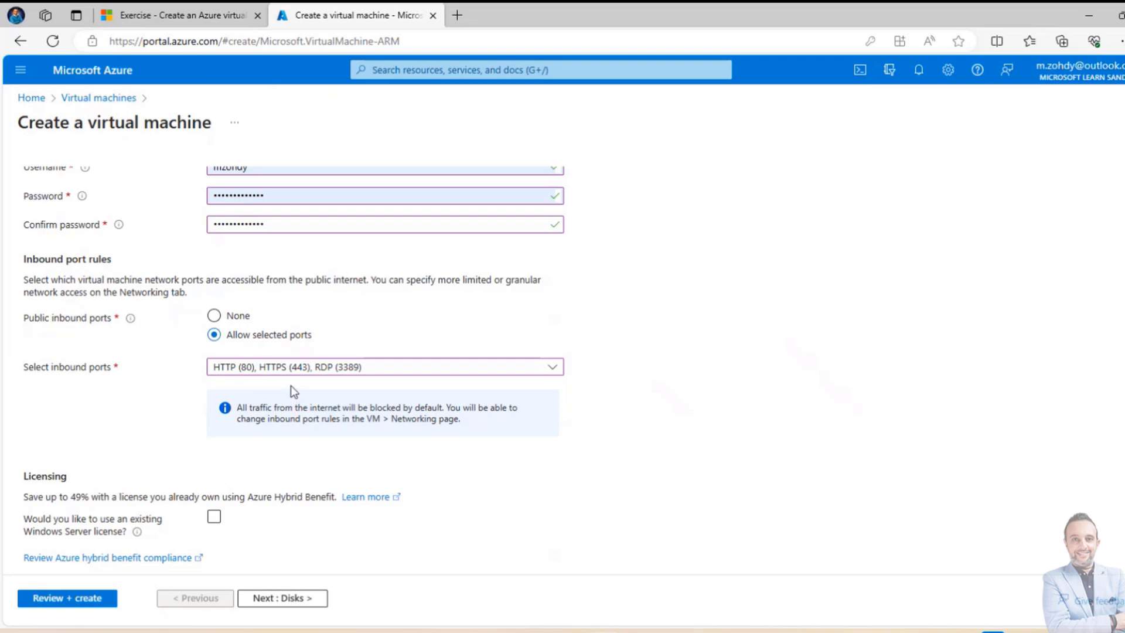
Step: Use an existing Windows Server license and confirm Azure Hybrid Benefit eligibility
{"action": "scroll", "coordinate": [291, 387], "scroll_direction": "down", "scroll_amount": 1}
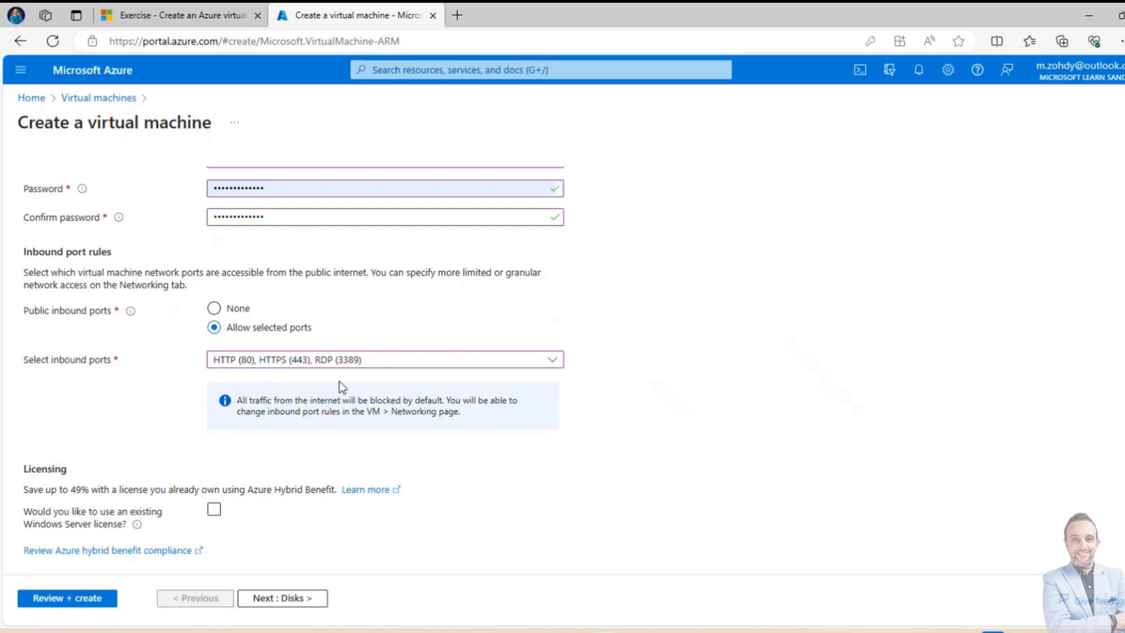
{"action": "left_click", "coordinate": [214, 510]}
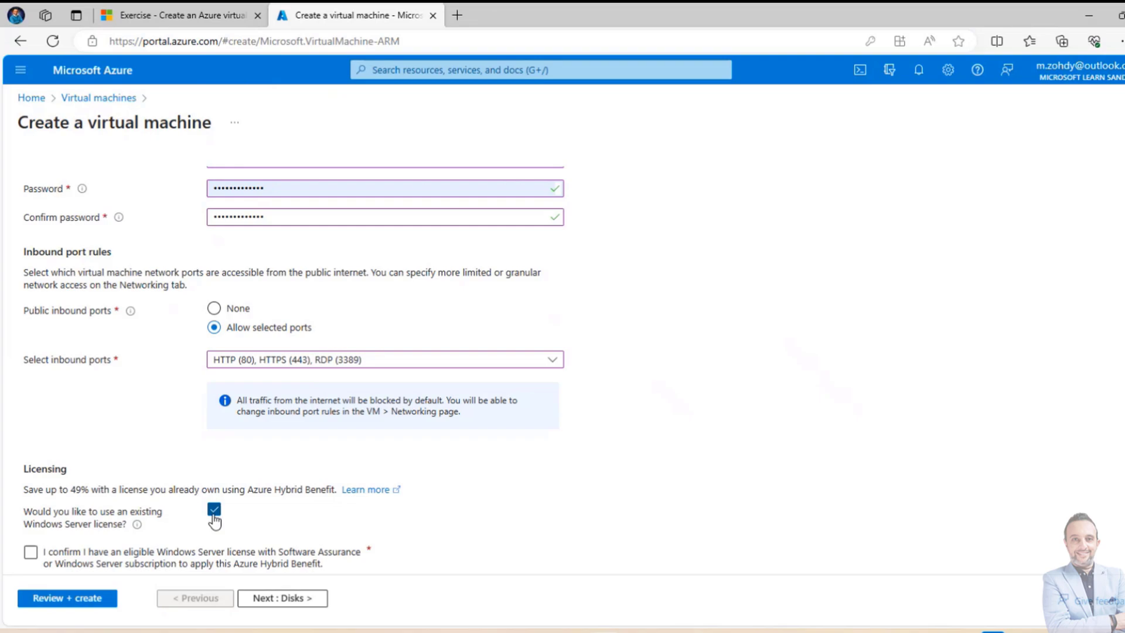
{"action": "left_click", "coordinate": [33, 553]}
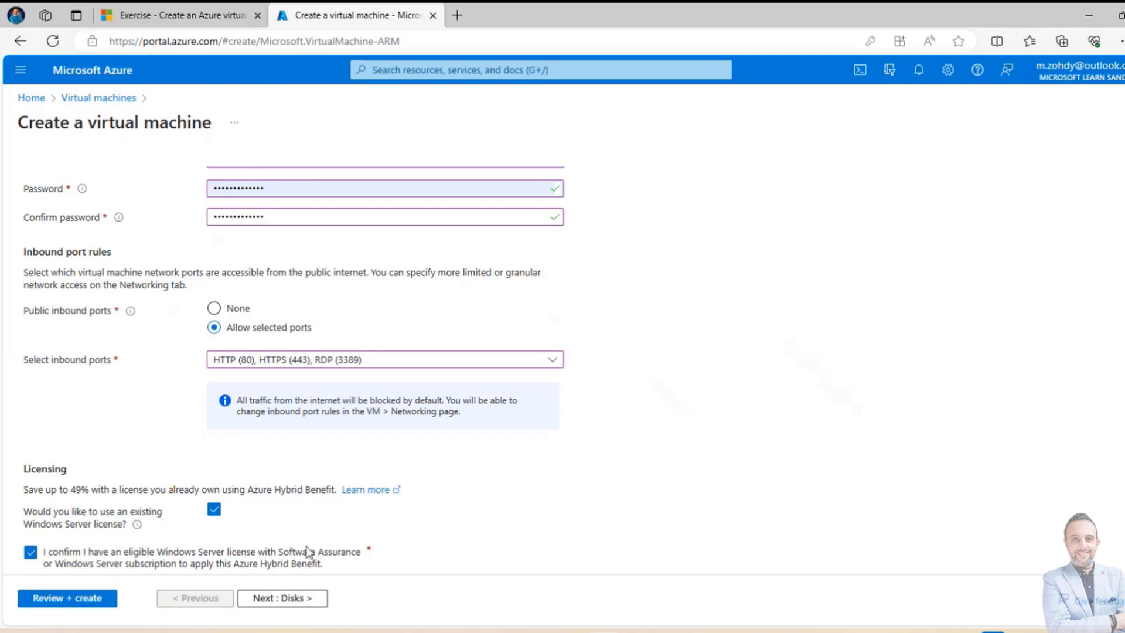
Step: On the Disks page, set the OS disk size to 256 GiB (P15) and review the OS disk type options
{"action": "left_click", "coordinate": [304, 598]}
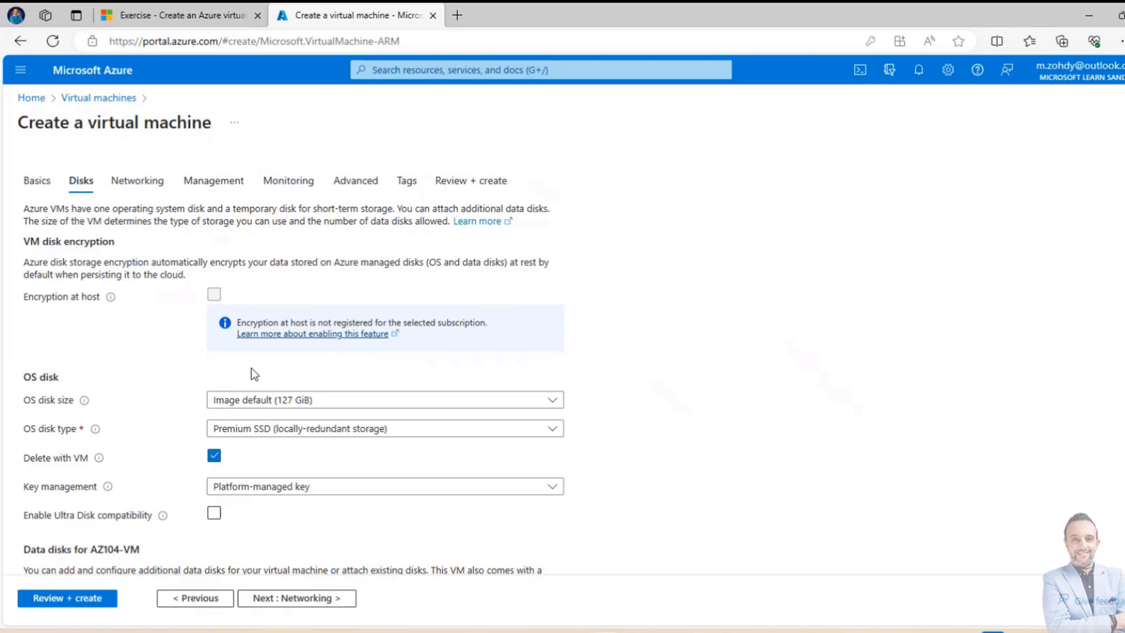
{"action": "left_click", "coordinate": [389, 403]}
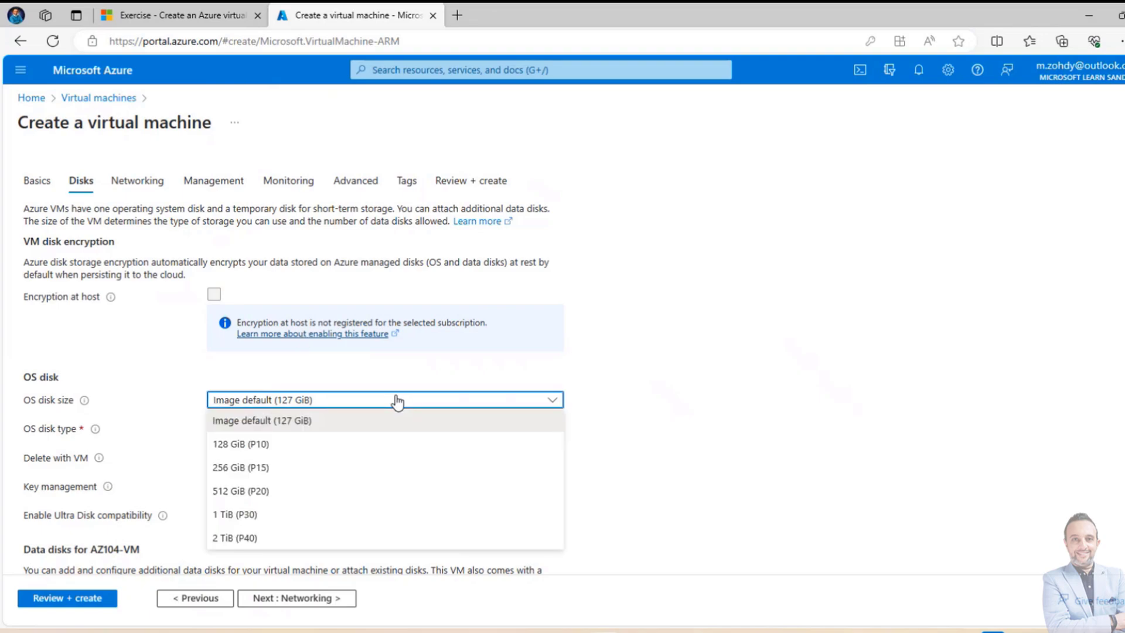
{"action": "left_click", "coordinate": [287, 467]}
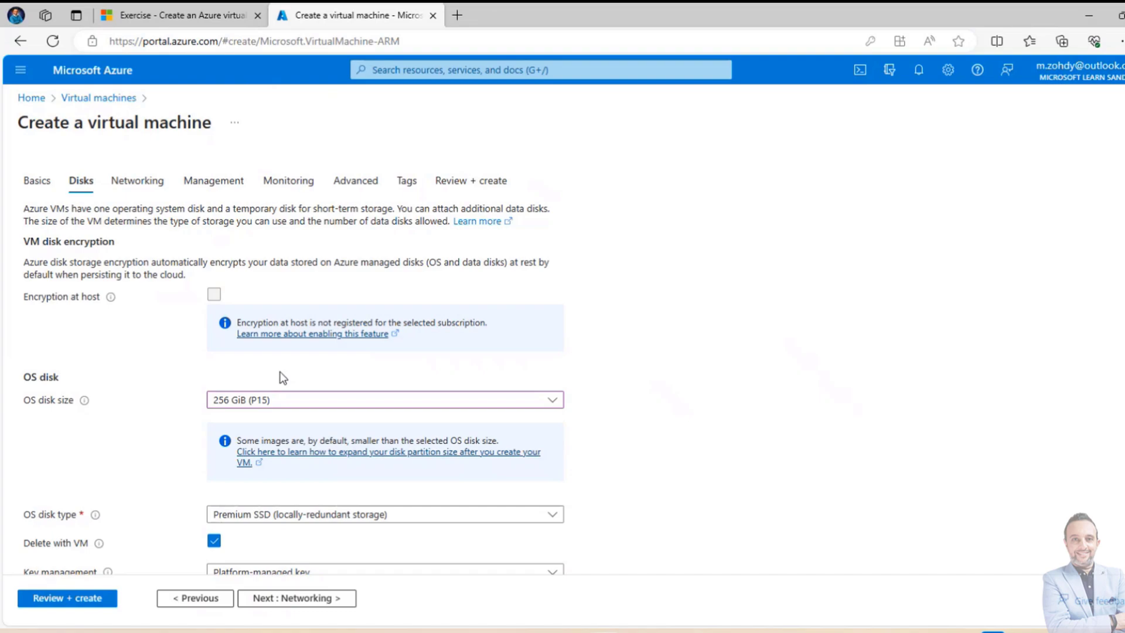
{"action": "scroll", "coordinate": [281, 377], "scroll_direction": "down", "scroll_amount": 2}
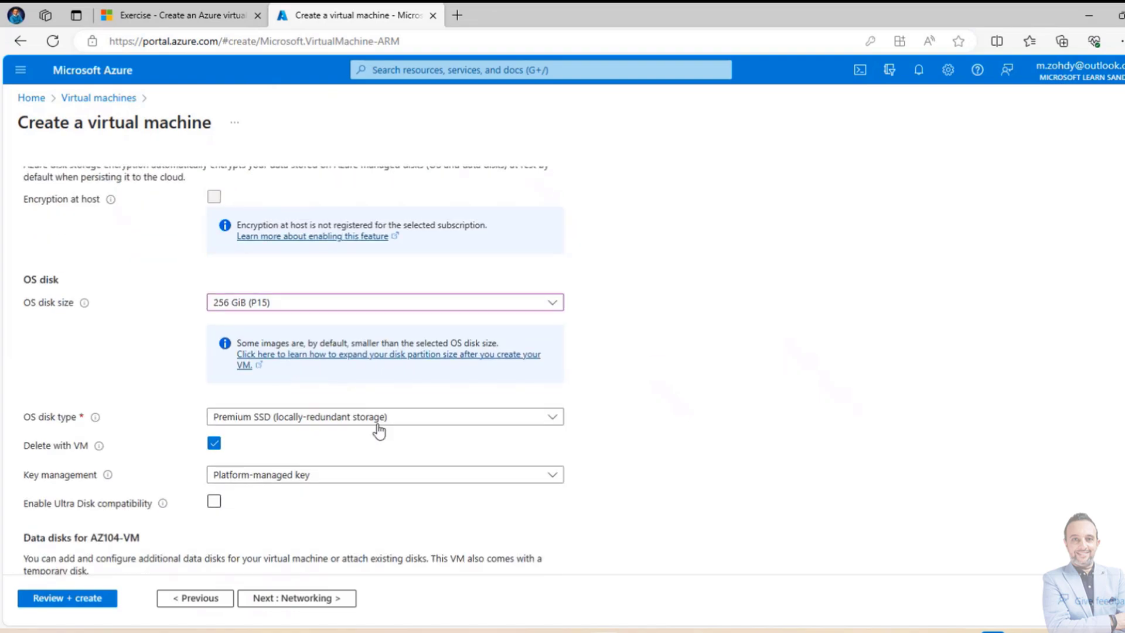
{"action": "scroll", "coordinate": [409, 420], "scroll_direction": "down", "scroll_amount": 1}
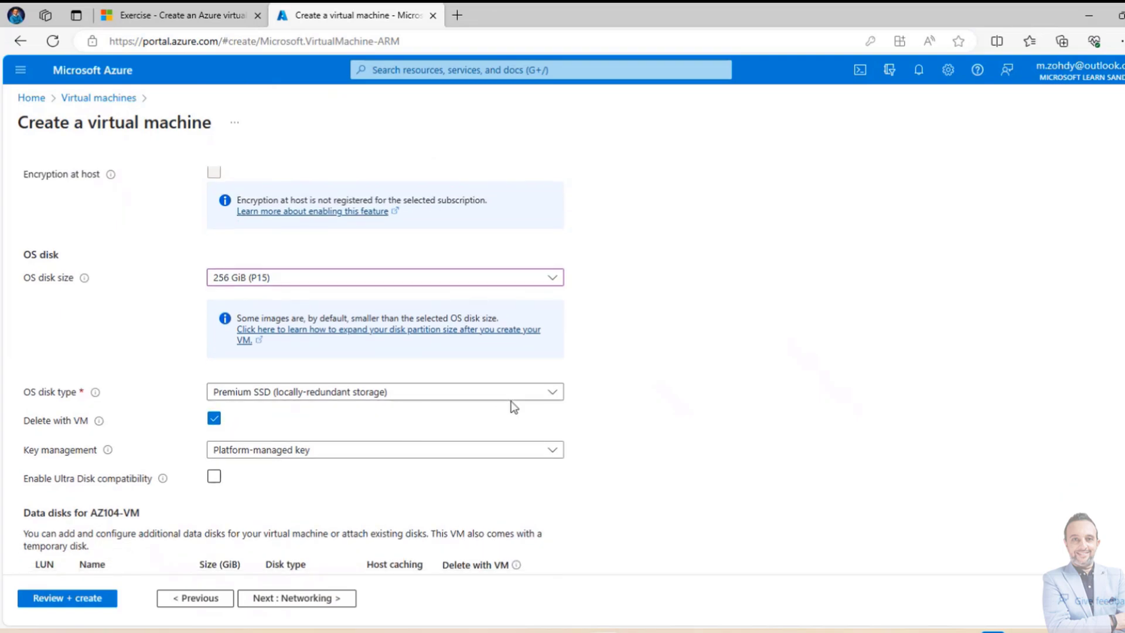
{"action": "left_click", "coordinate": [561, 398]}
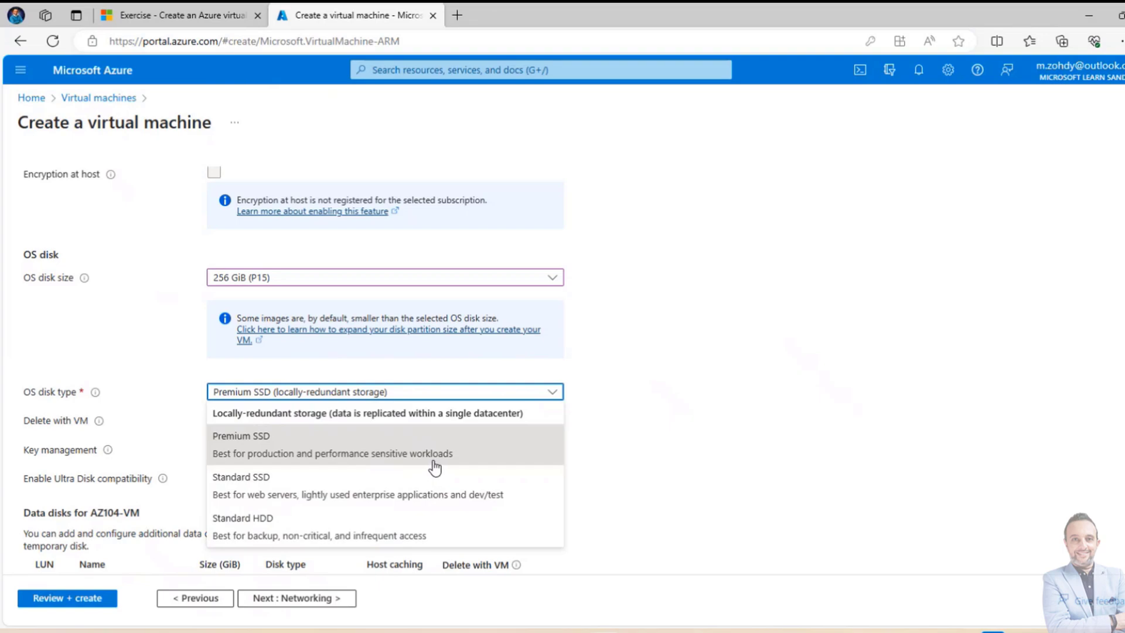
{"action": "left_click", "coordinate": [735, 433]}
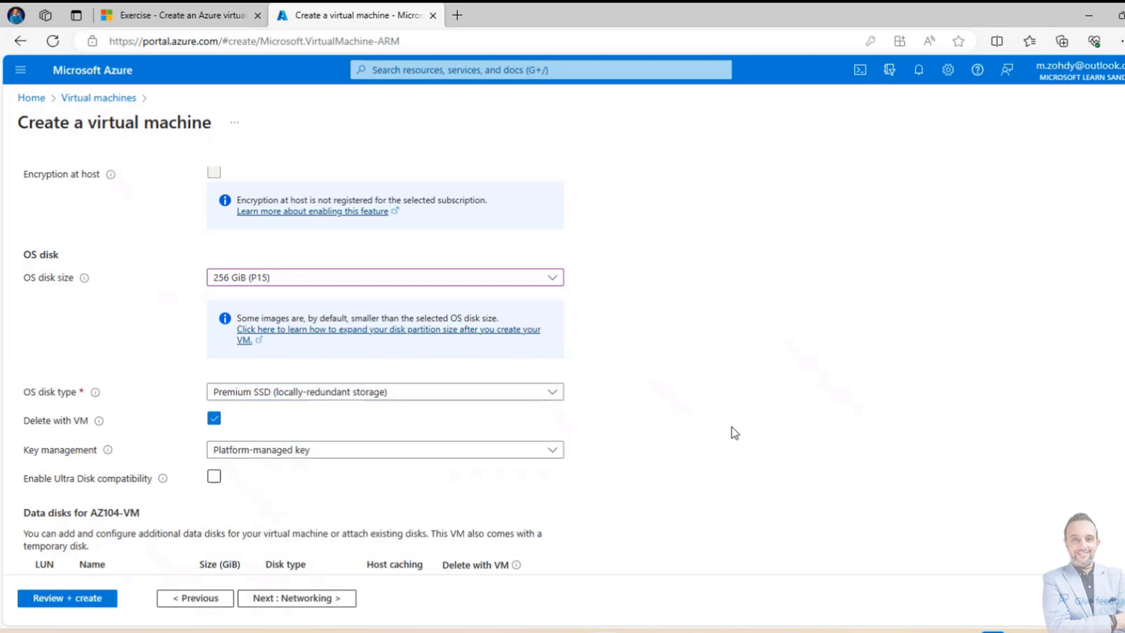
{"action": "scroll", "coordinate": [734, 433], "scroll_direction": "down", "scroll_amount": 1}
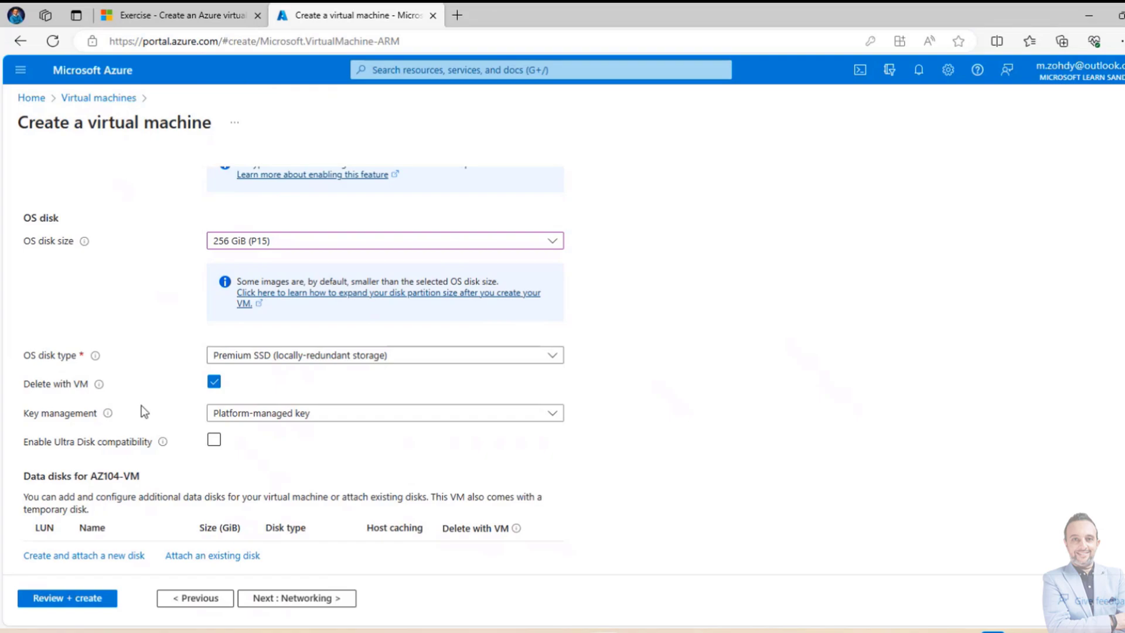
{"action": "mouse_move", "coordinate": [101, 389]}
{"action": "left_click", "coordinate": [215, 381]}
{"action": "left_click", "coordinate": [214, 384]}
{"action": "left_click", "coordinate": [314, 427]}
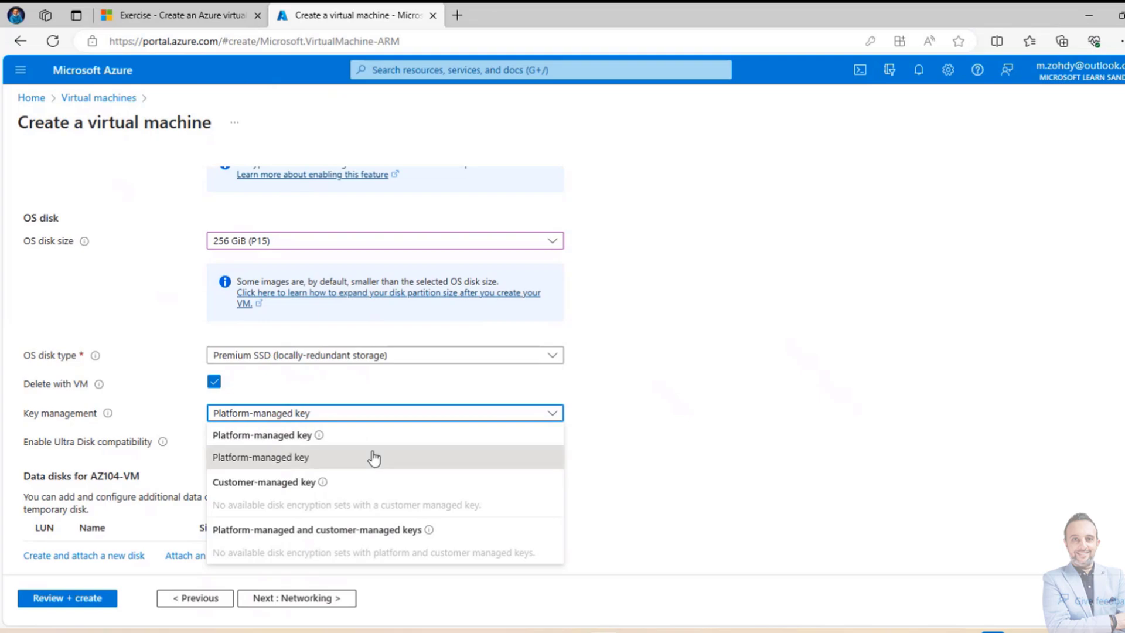
{"action": "mouse_move", "coordinate": [317, 442]}
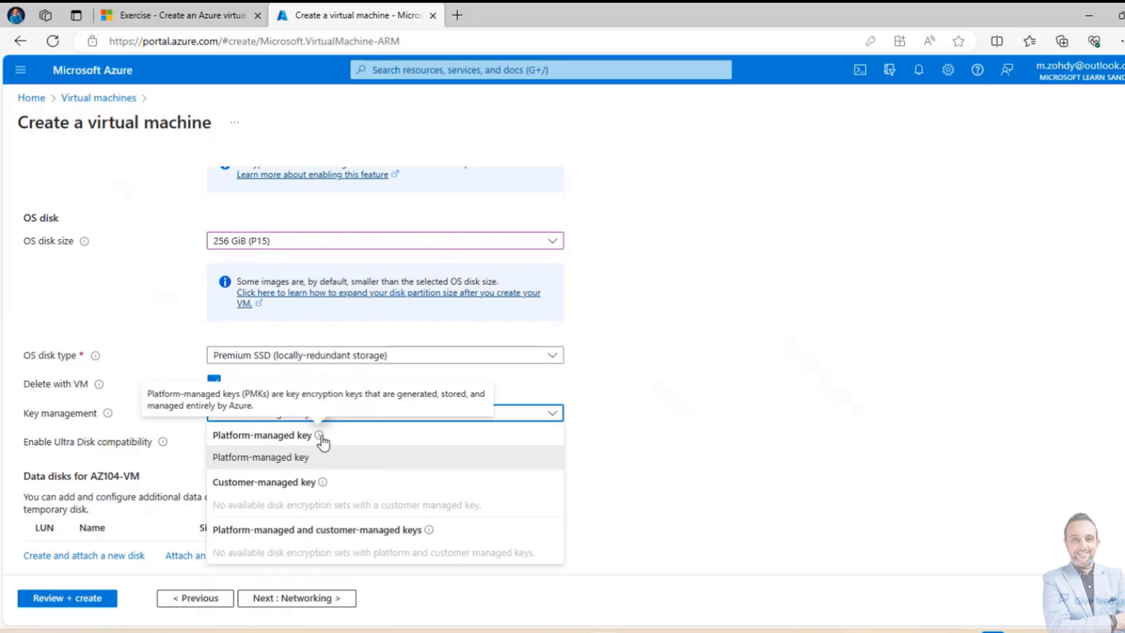
{"action": "left_click", "coordinate": [686, 406]}
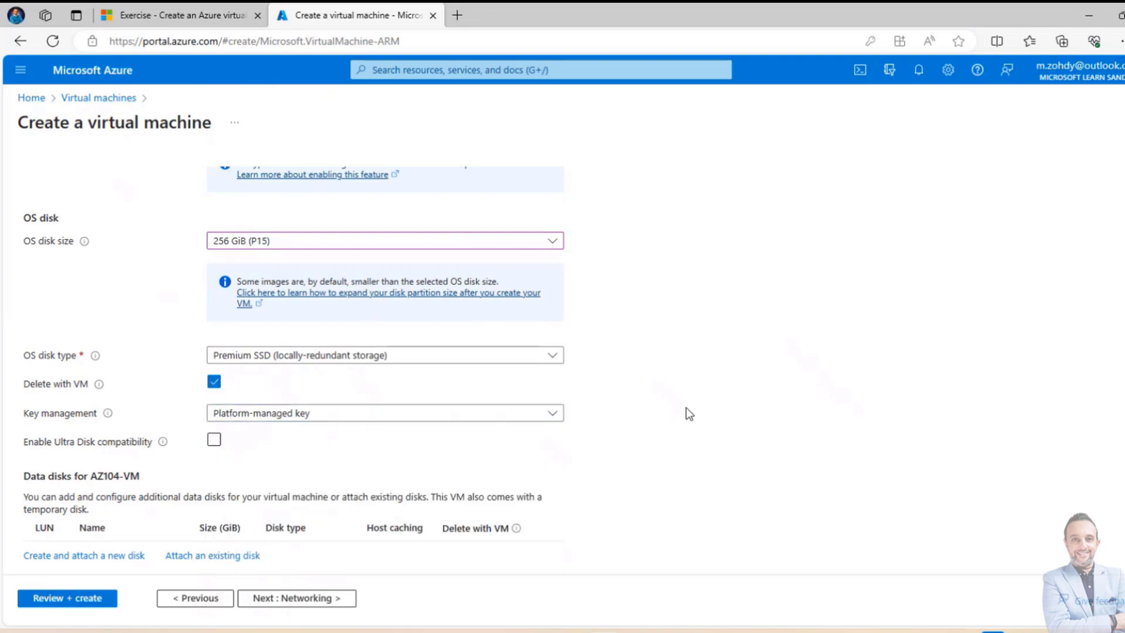
{"action": "scroll", "coordinate": [686, 407], "scroll_direction": "down", "scroll_amount": 1}
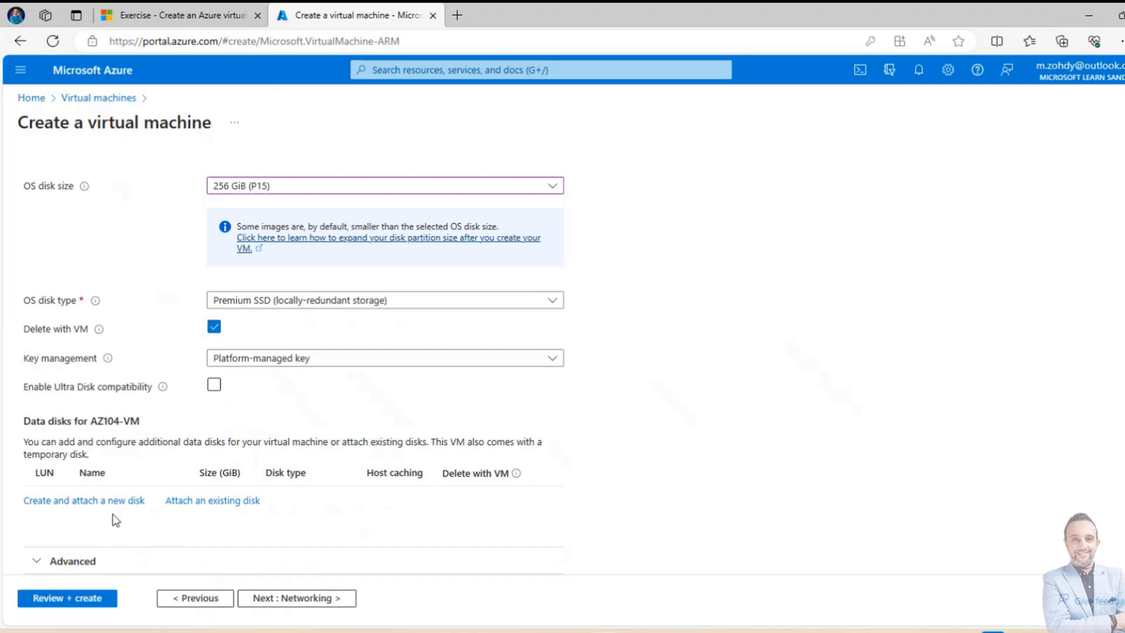
{"action": "mouse_move", "coordinate": [162, 389]}
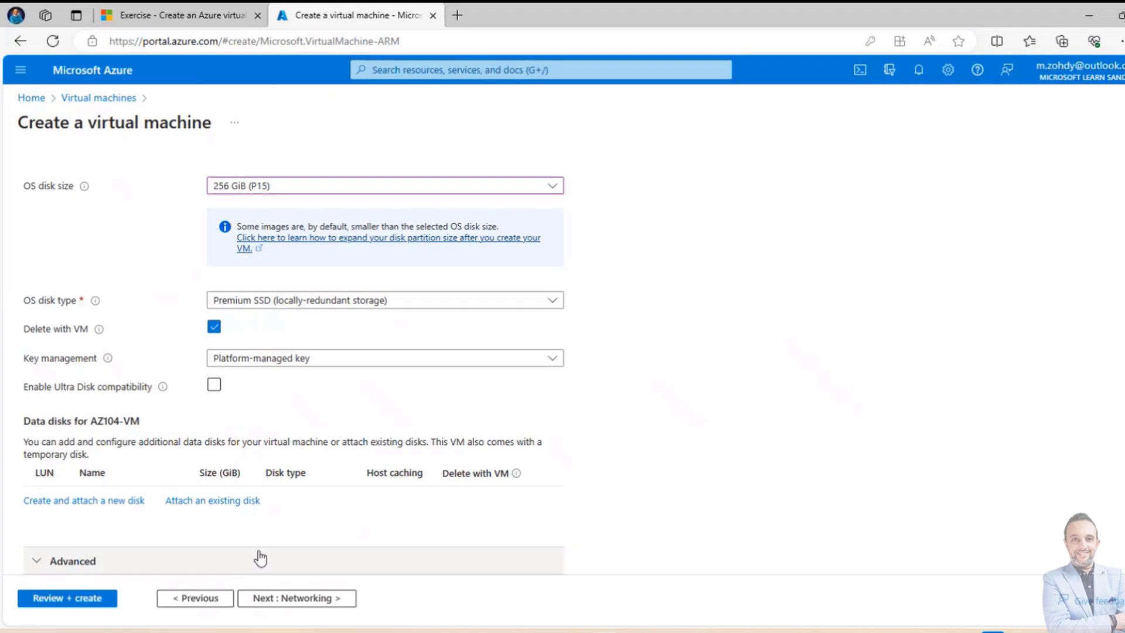
Step: On the Networking page, keep AZ104-VM-vnet, the 10.0.0.0/24 subnet, AZ104-VM-ip and the inbound ports unchanged
{"action": "left_click", "coordinate": [339, 604]}
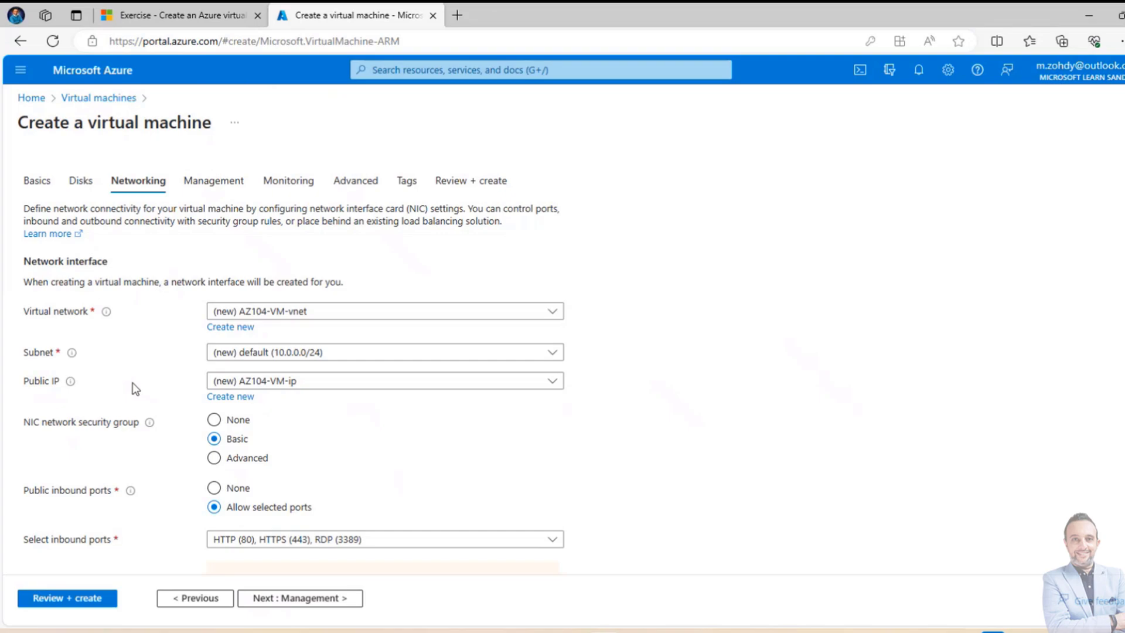
{"action": "mouse_move", "coordinate": [71, 387]}
{"action": "scroll", "coordinate": [195, 536], "scroll_direction": "down", "scroll_amount": 1}
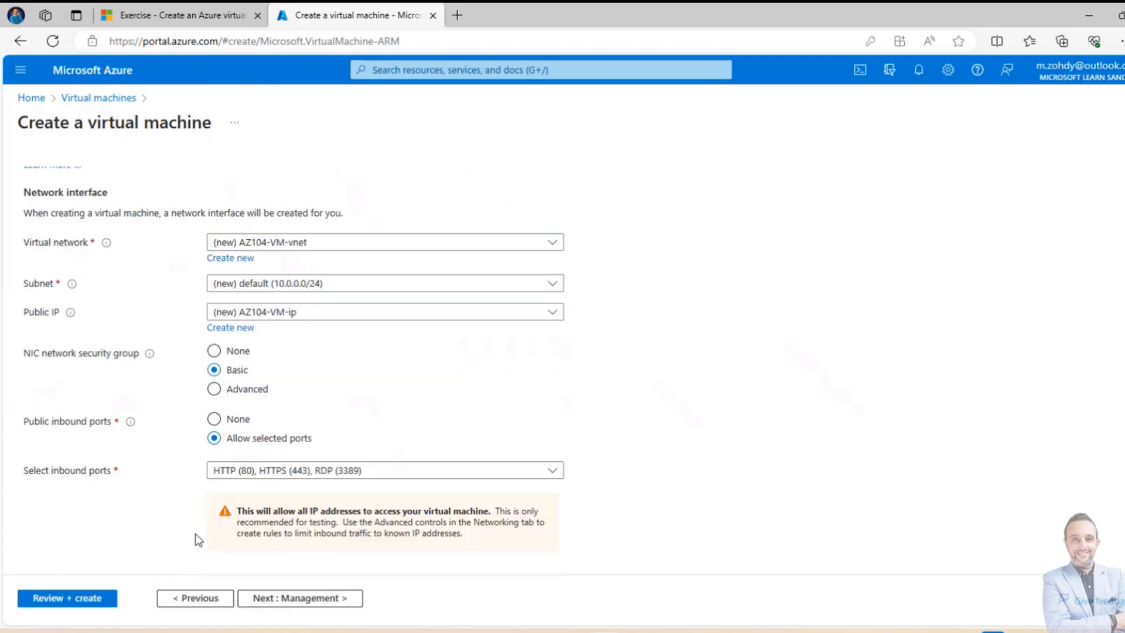
{"action": "left_click", "coordinate": [323, 472]}
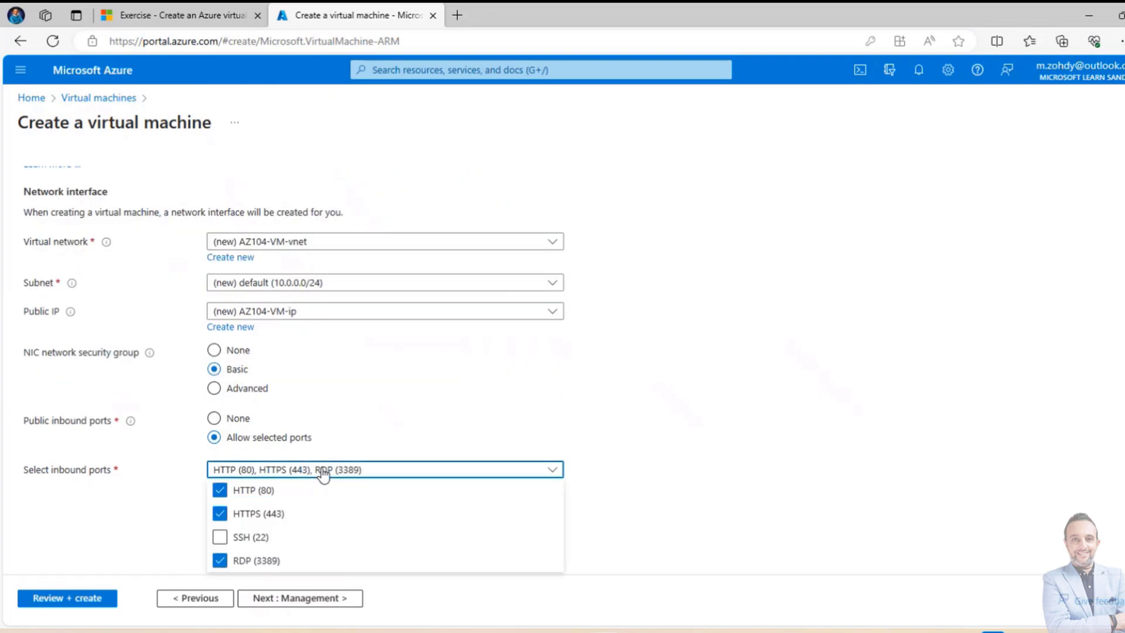
{"action": "left_click", "coordinate": [418, 368]}
{"action": "scroll", "coordinate": [440, 384], "scroll_direction": "up", "scroll_amount": 1}
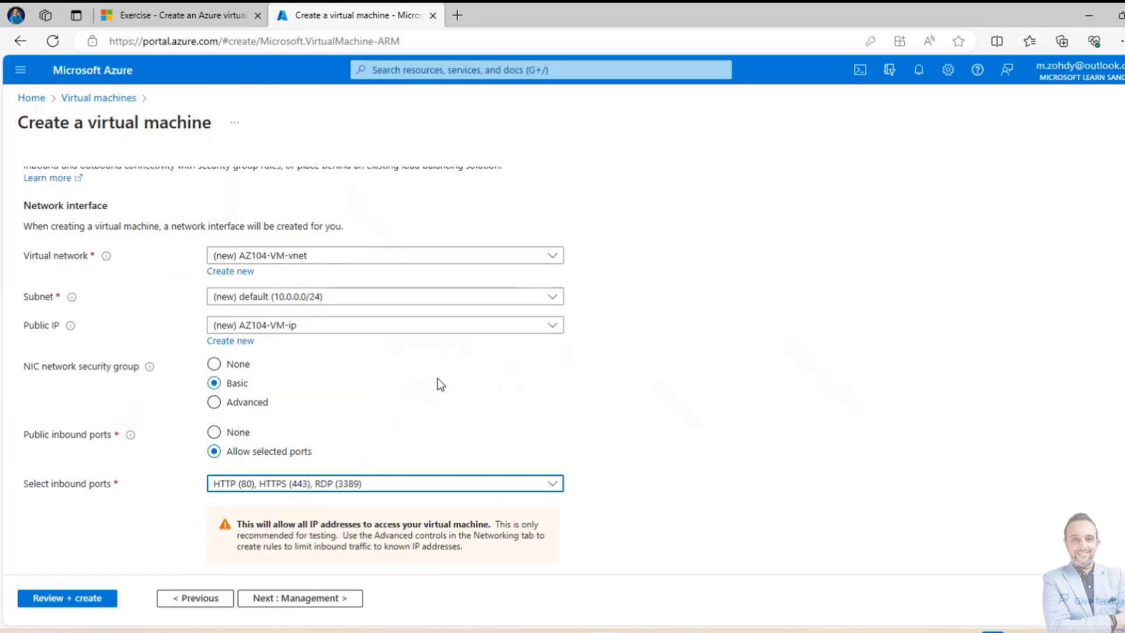
Step: On the Management page, leave Enable auto-shutdown unchecked, then continue to Monitoring
{"action": "left_click", "coordinate": [351, 598]}
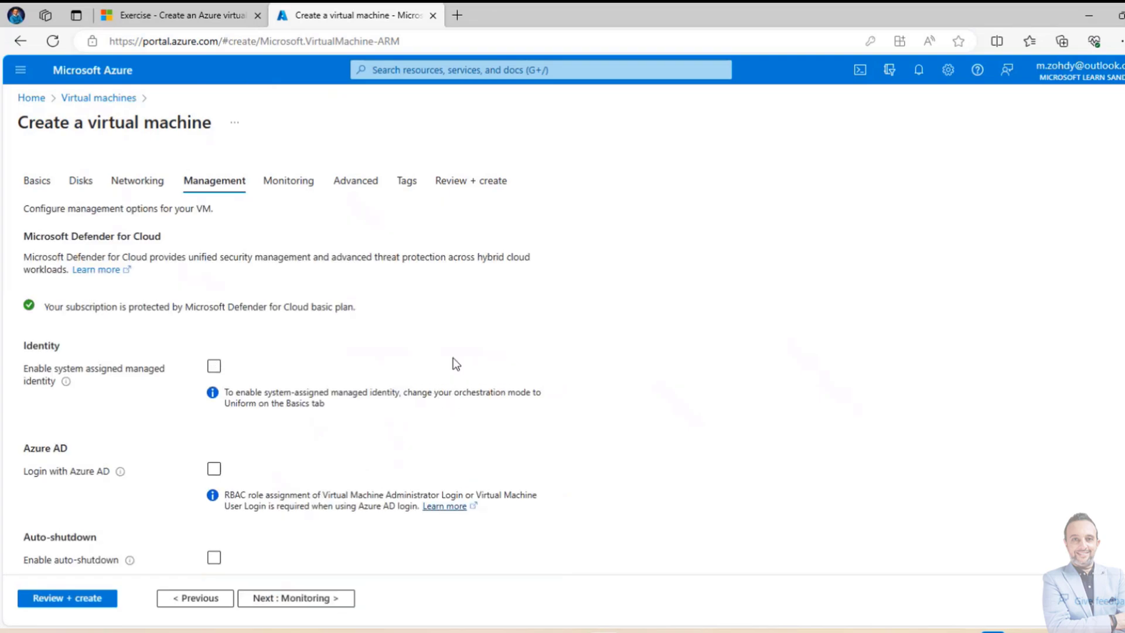
{"action": "scroll", "coordinate": [452, 358], "scroll_direction": "down", "scroll_amount": 1}
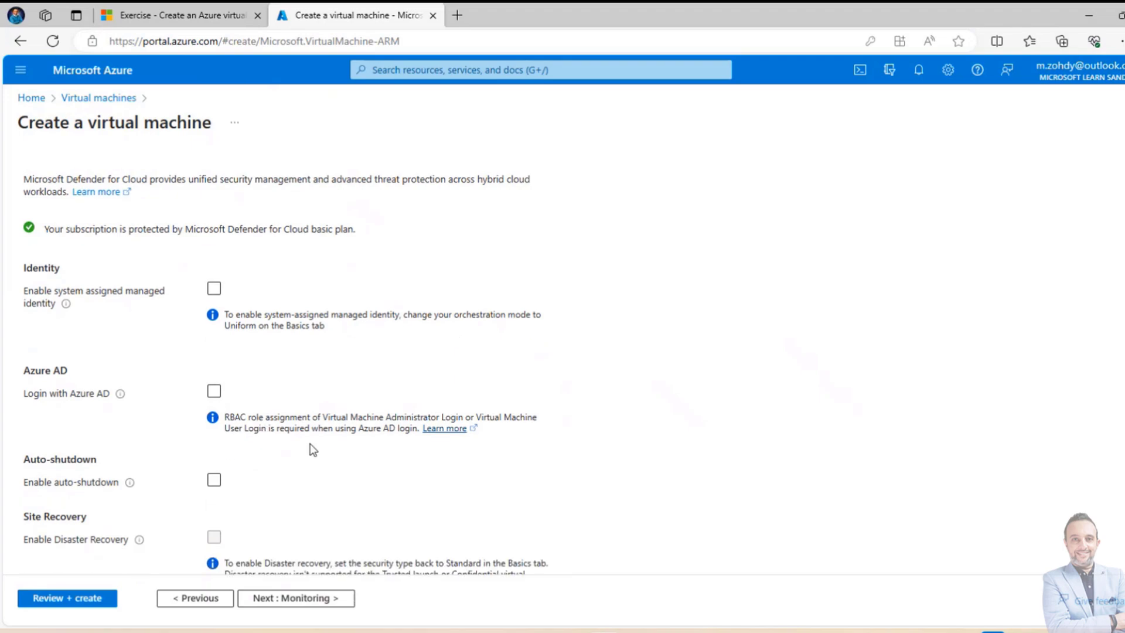
{"action": "scroll", "coordinate": [312, 450], "scroll_direction": "down", "scroll_amount": 1}
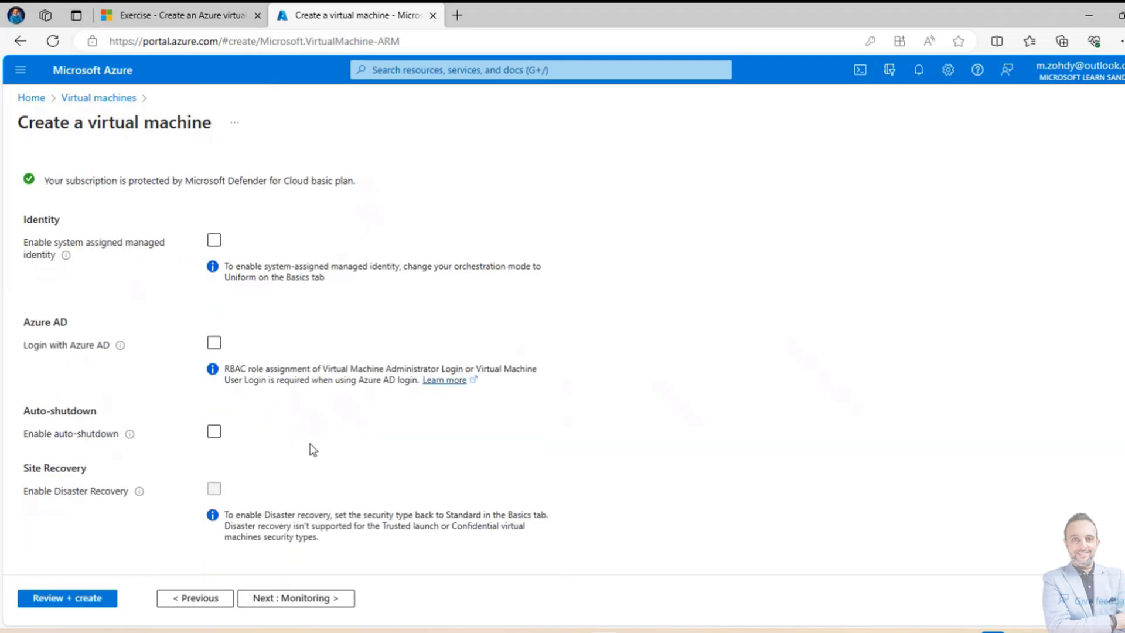
{"action": "left_click", "coordinate": [214, 434]}
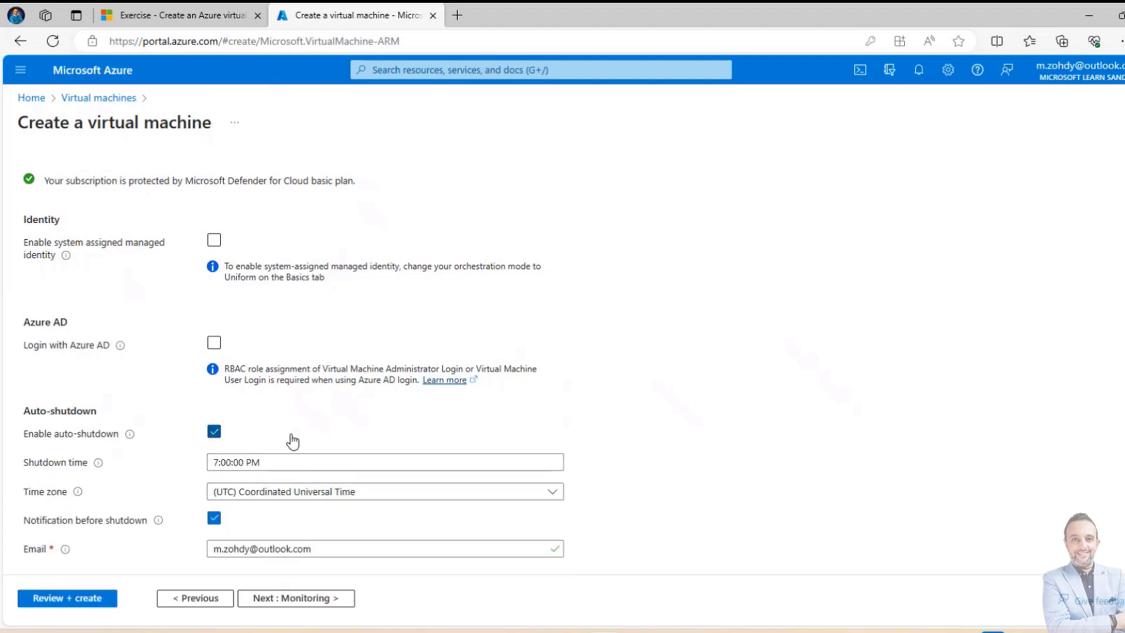
{"action": "left_click", "coordinate": [214, 435]}
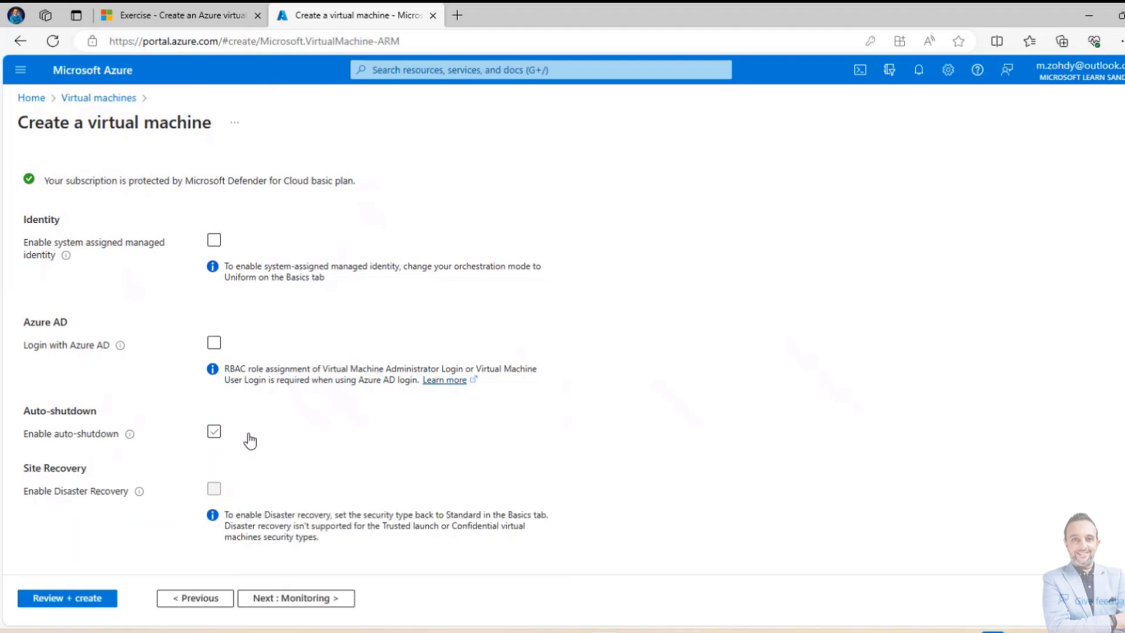
{"action": "left_click", "coordinate": [316, 598]}
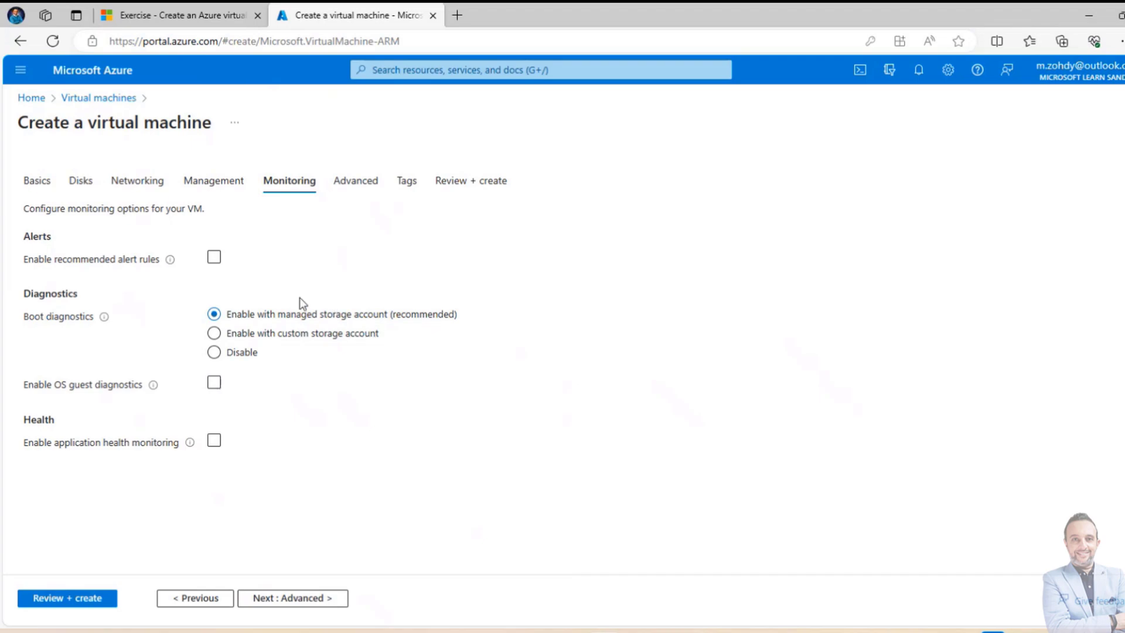
{"action": "mouse_move", "coordinate": [102, 320]}
Step: Skip Advanced and Tags at their defaults and run Review + create validation for Standard D2s v3
{"action": "left_click", "coordinate": [313, 597]}
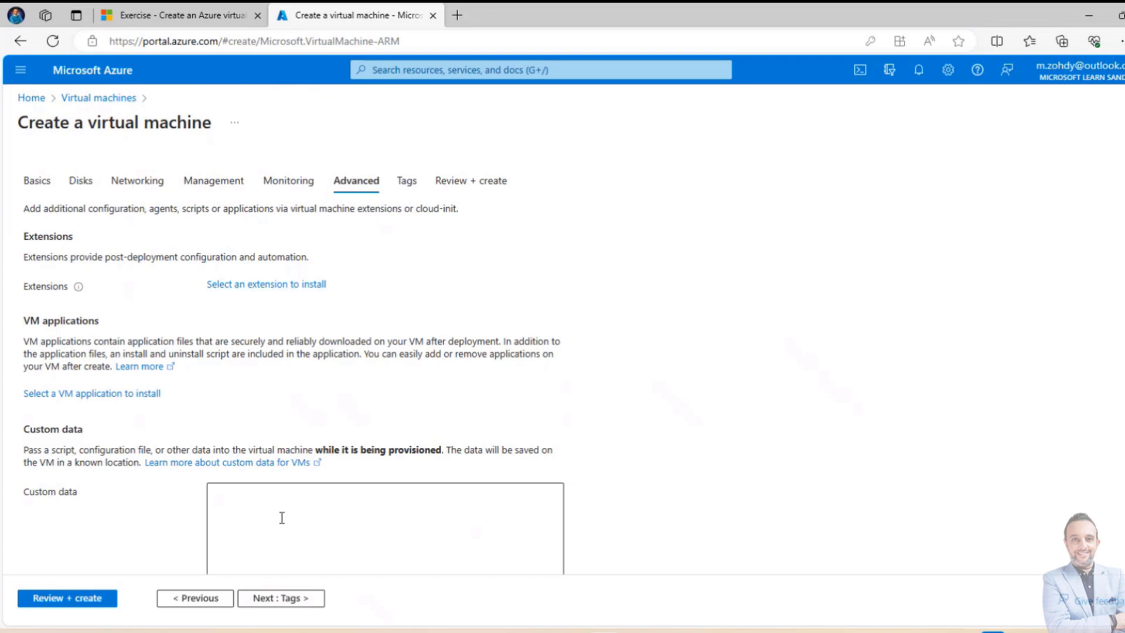
{"action": "left_click", "coordinate": [291, 599]}
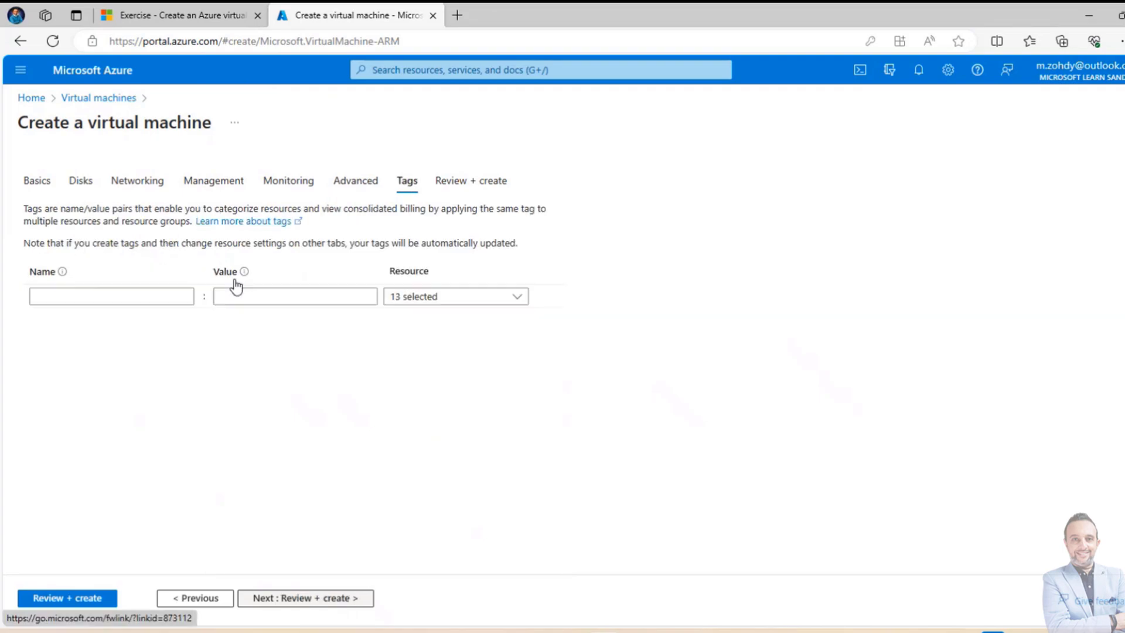
{"action": "left_click", "coordinate": [318, 598]}
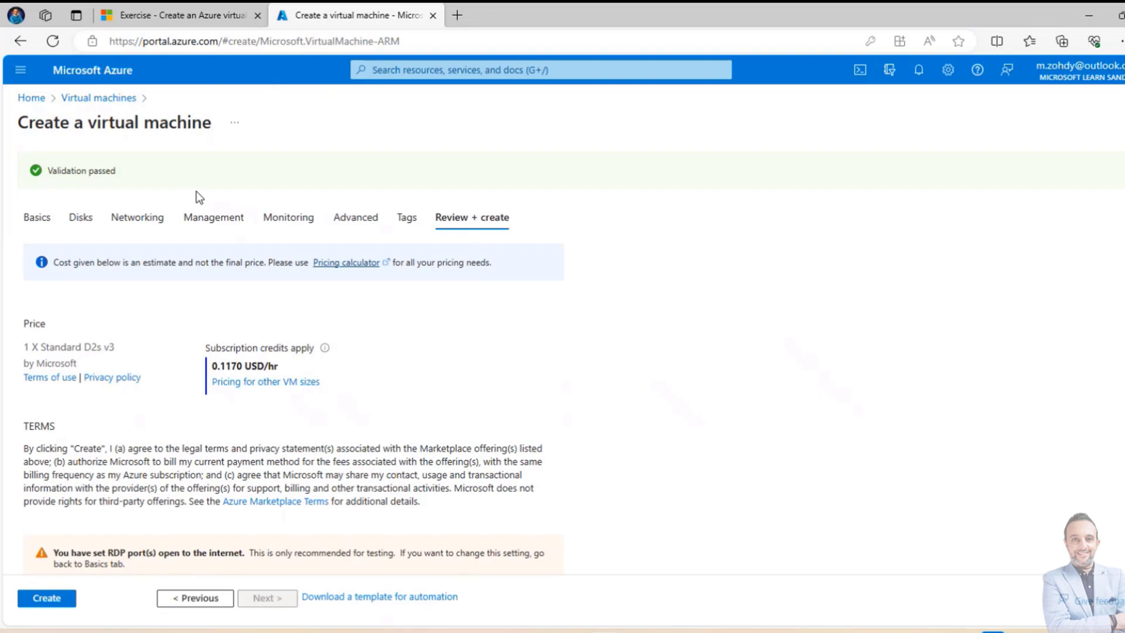
{"action": "scroll", "coordinate": [147, 352], "scroll_direction": "down", "scroll_amount": 2}
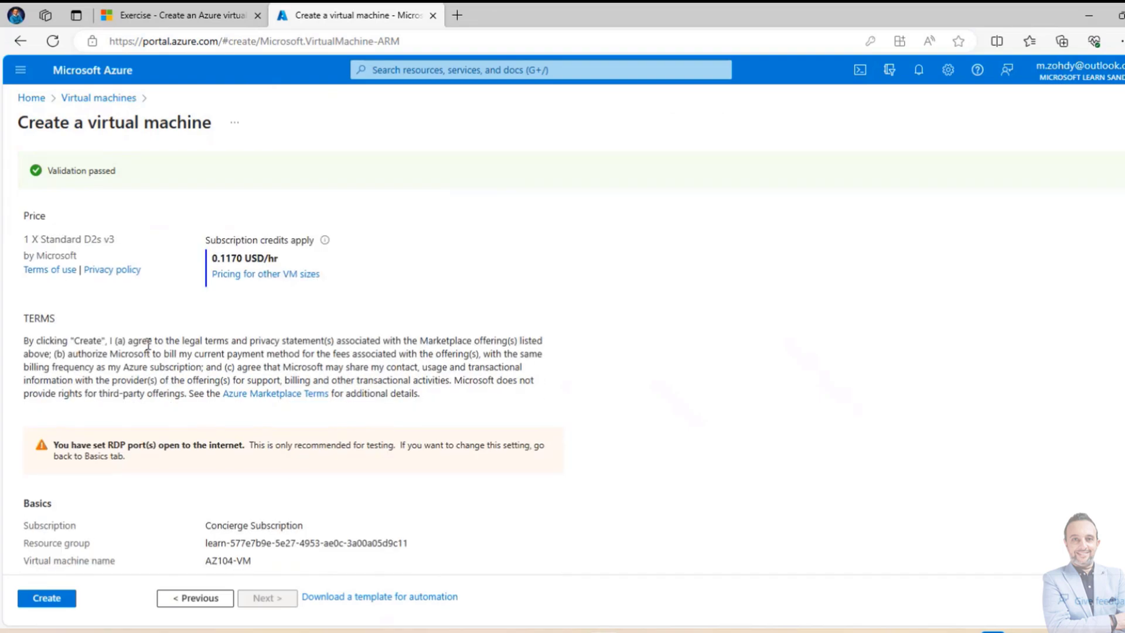
{"action": "scroll", "coordinate": [148, 345], "scroll_direction": "down", "scroll_amount": 4}
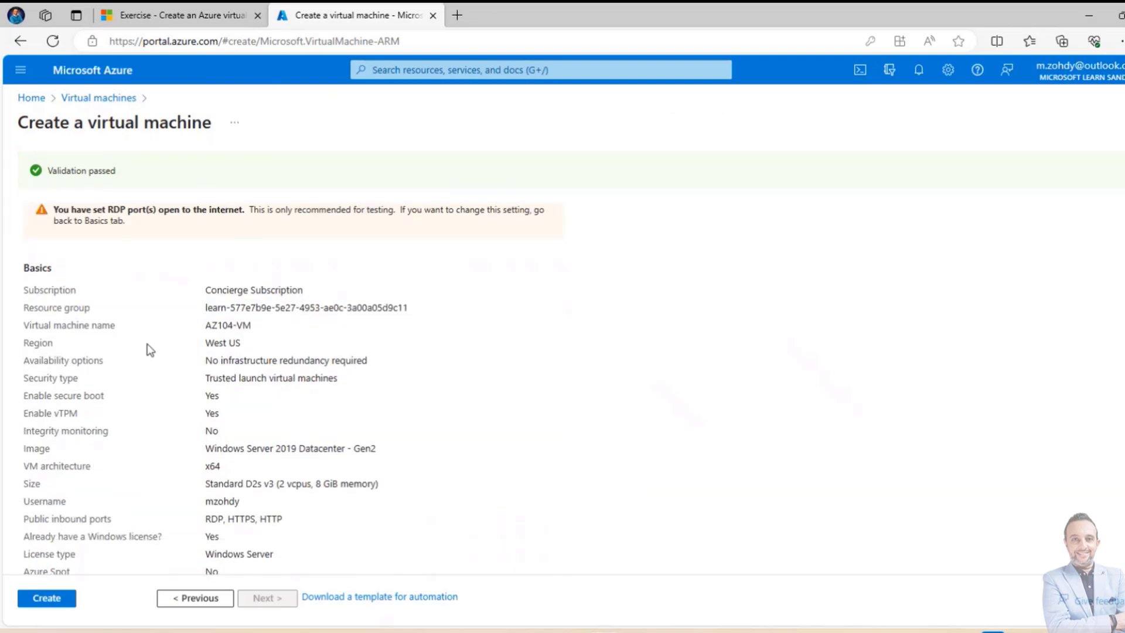
{"action": "scroll", "coordinate": [150, 349], "scroll_direction": "down", "scroll_amount": 2}
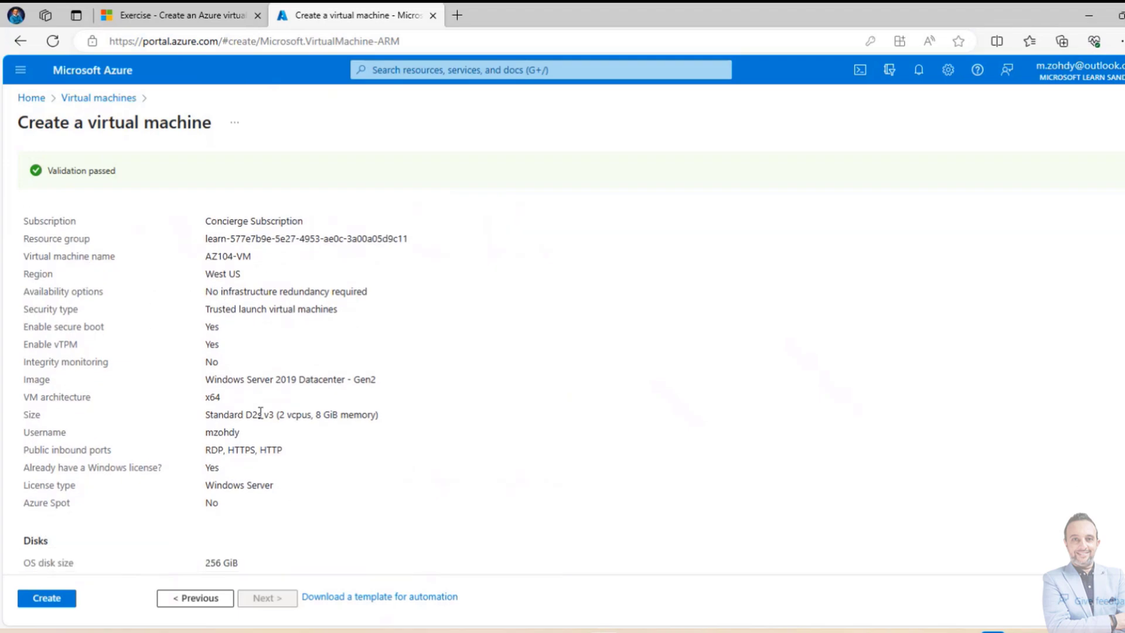
{"action": "scroll", "coordinate": [207, 471], "scroll_direction": "down", "scroll_amount": 3}
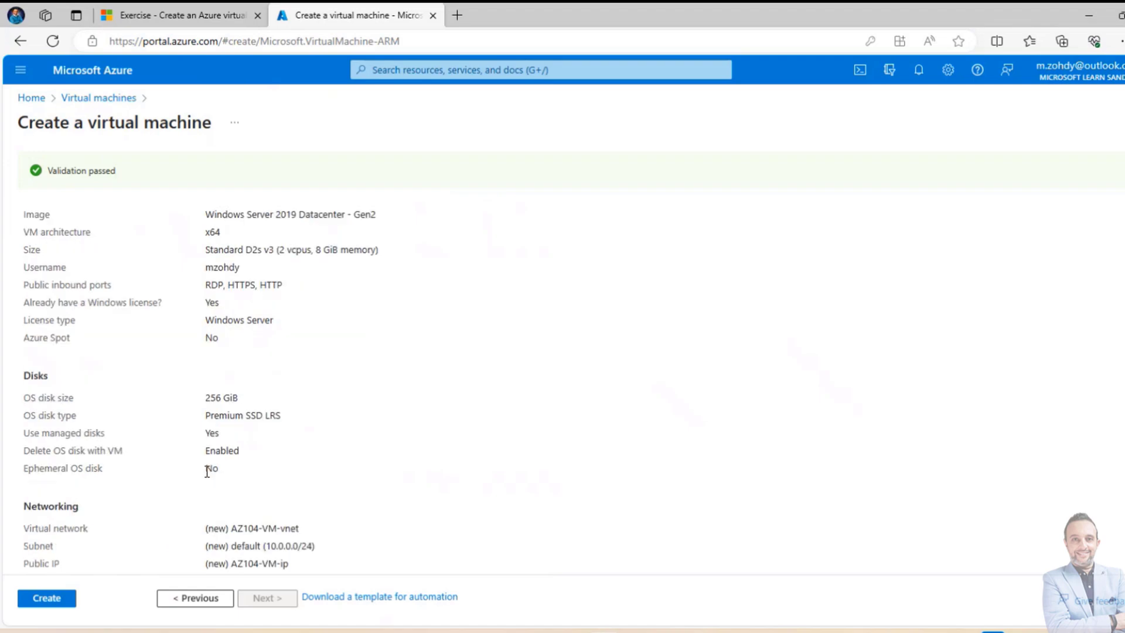
{"action": "scroll", "coordinate": [207, 471], "scroll_direction": "down", "scroll_amount": 10}
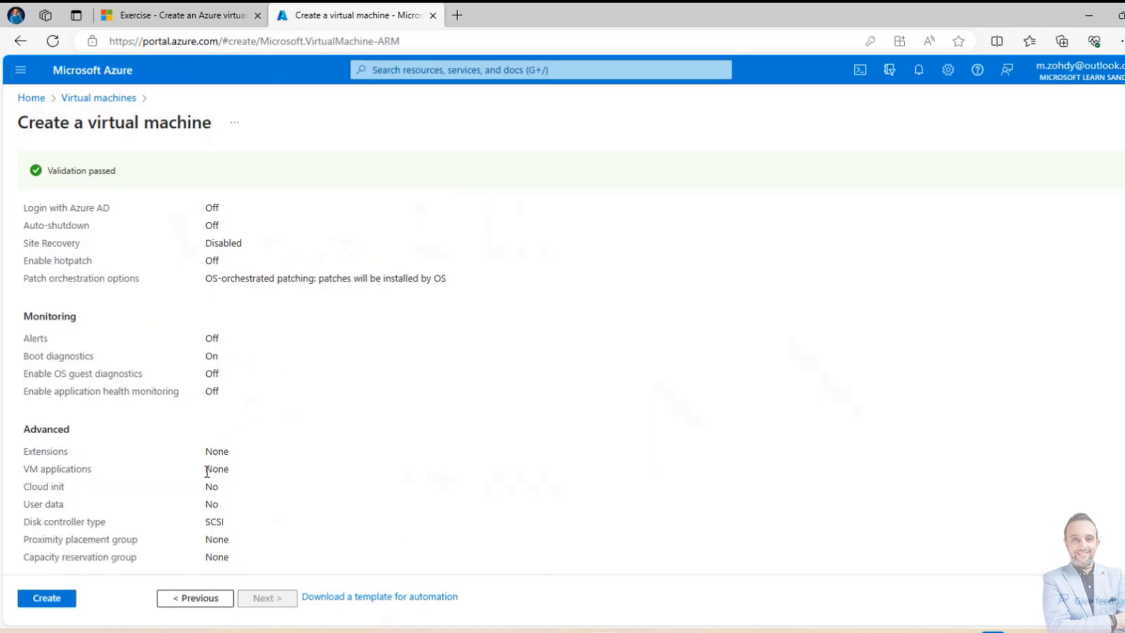
{"action": "scroll", "coordinate": [207, 471], "scroll_direction": "up", "scroll_amount": 15}
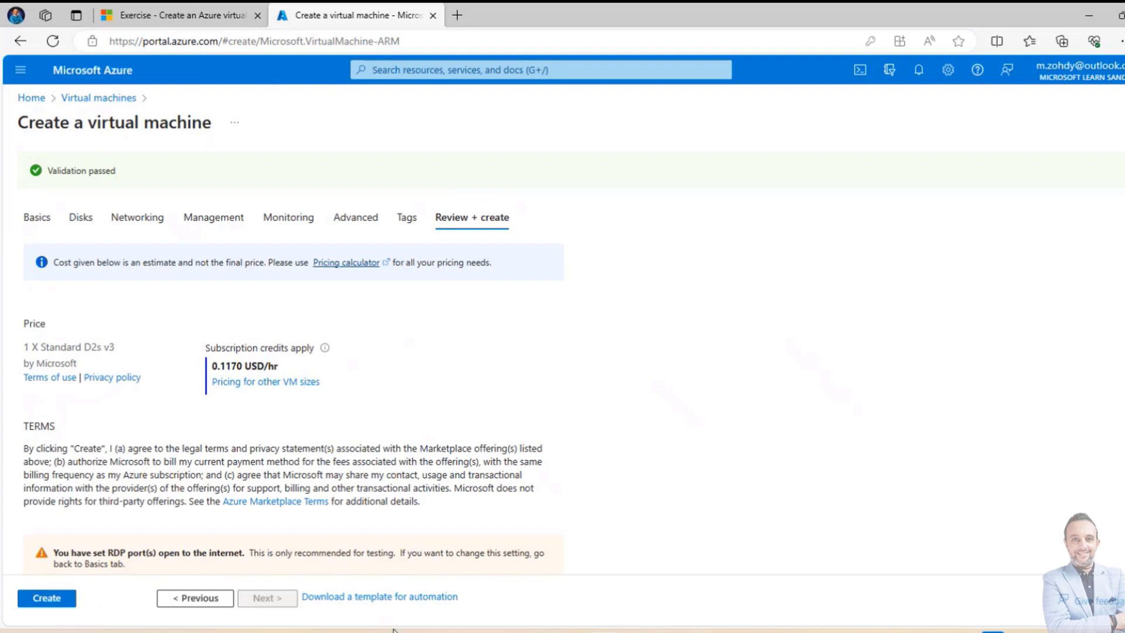
Step: Download AZ104-VM's deployment template as template.zip, then create the virtual machine
{"action": "left_click", "coordinate": [385, 597]}
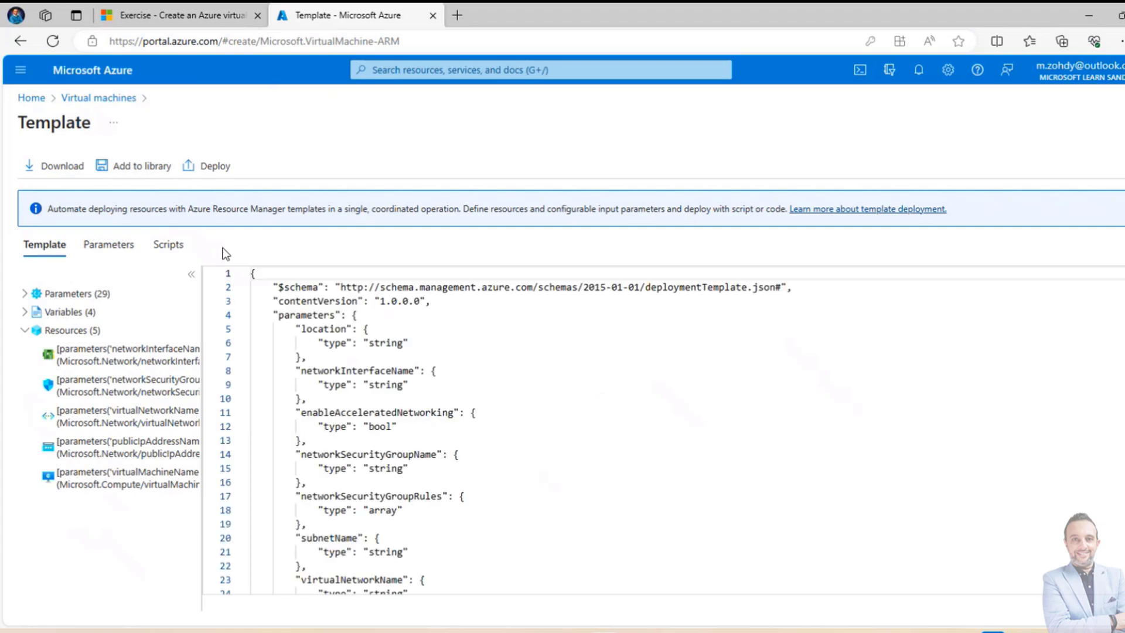
{"action": "left_click", "coordinate": [54, 171]}
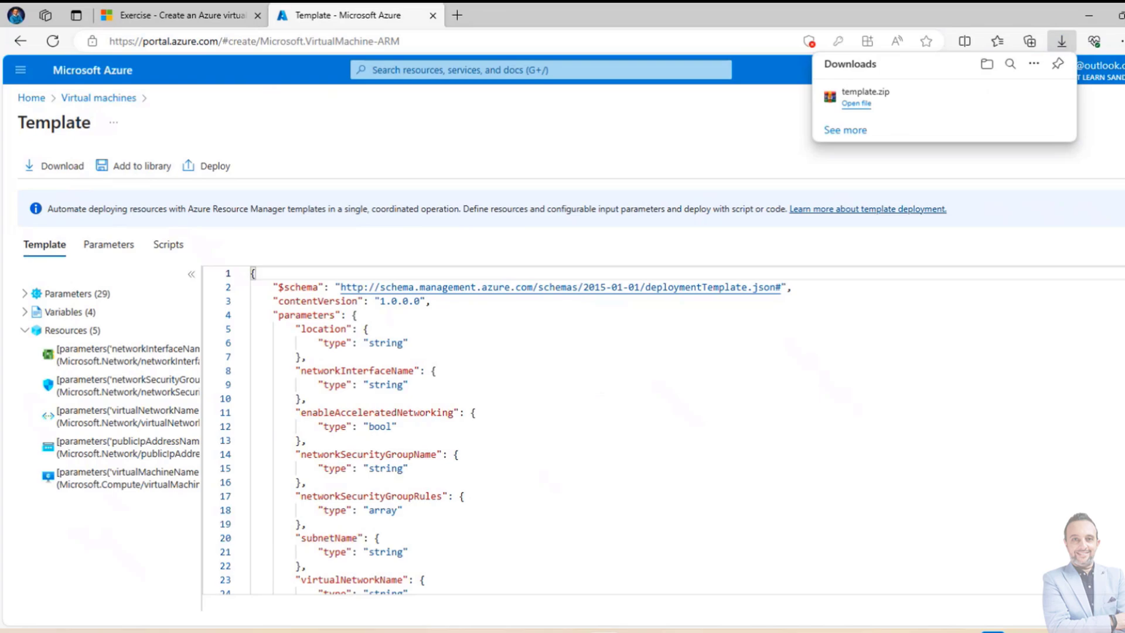
{"action": "left_click", "coordinate": [856, 130]}
{"action": "key", "text": "Escape"}
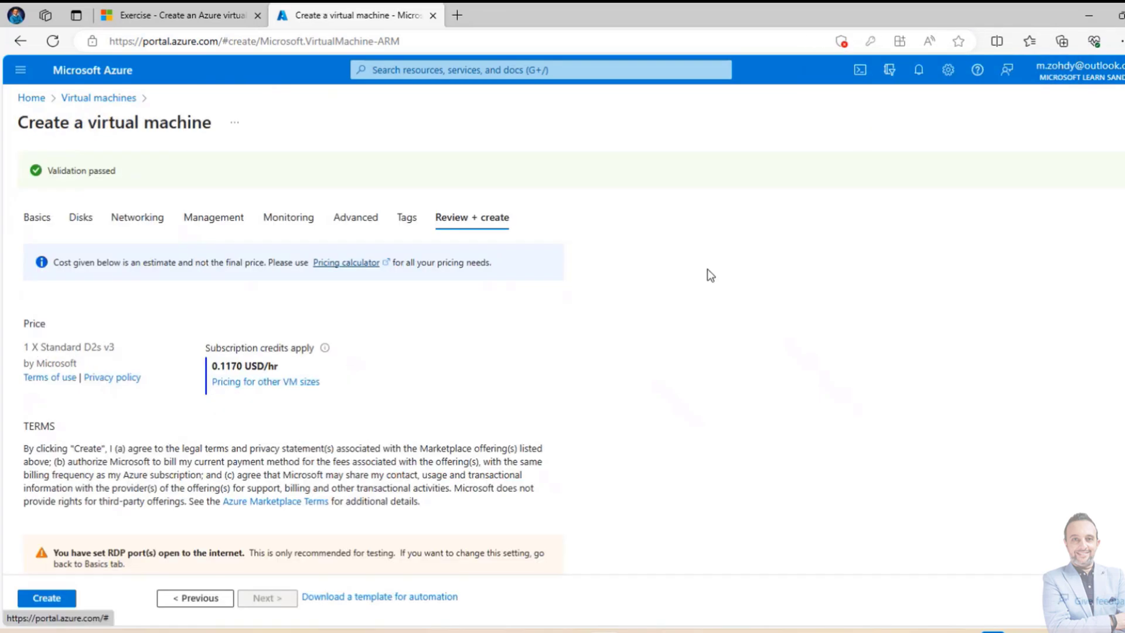
{"action": "left_click", "coordinate": [47, 598]}
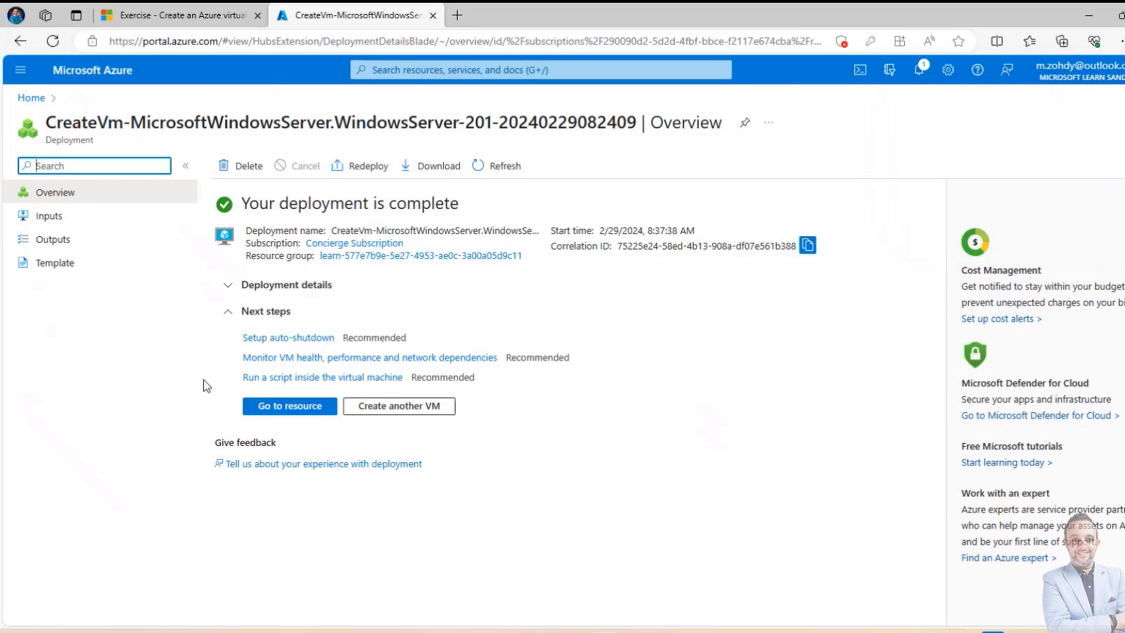
Step: Copy AZ104-VM's public IP 13.64.251.254 from its overview and launch Remote Desktop via mstsc
{"action": "left_click", "coordinate": [265, 410]}
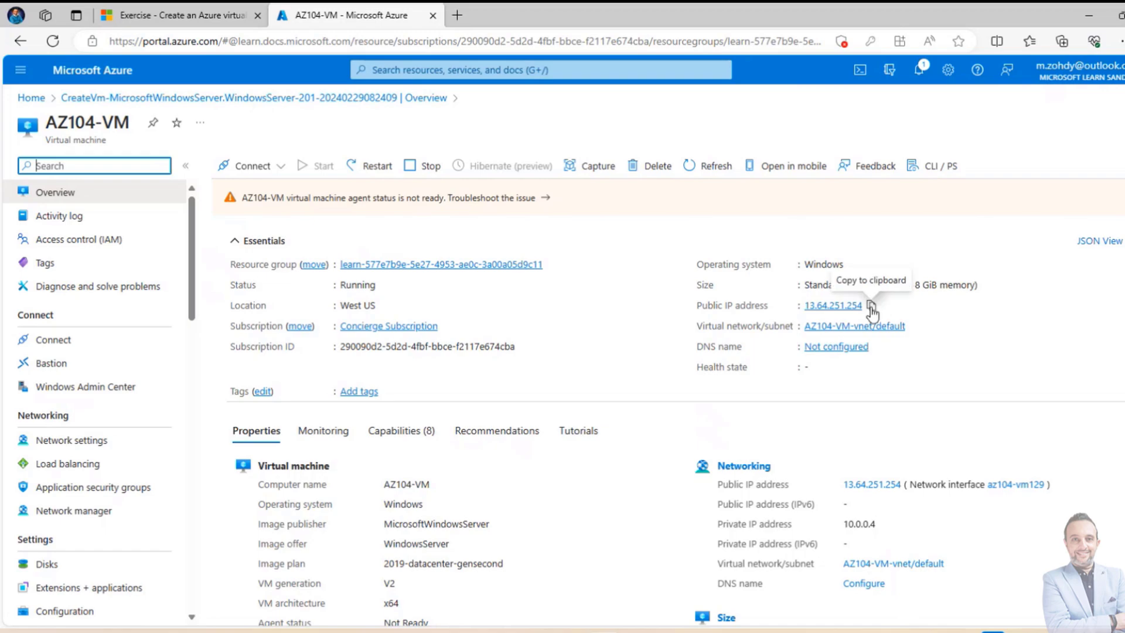
{"action": "left_click", "coordinate": [870, 305]}
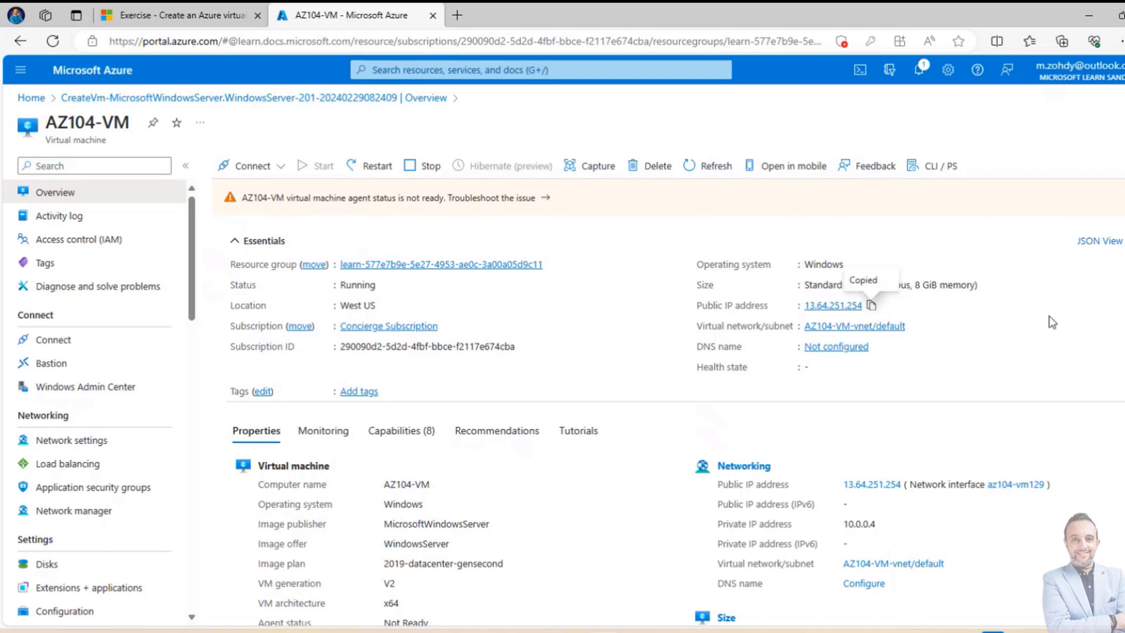
{"action": "key", "text": "super+r"}
{"action": "type", "text": "mstsc"}
{"action": "key", "text": "Return"}
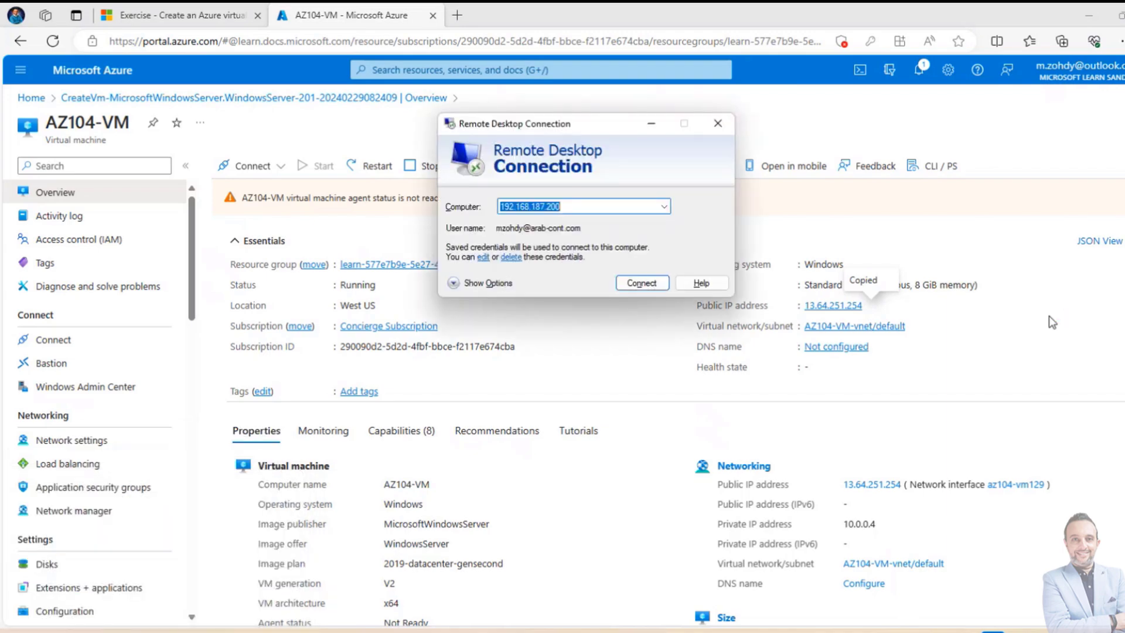
Step: Connect to 13.64.251.254 and choose to sign in with a different account
{"action": "key", "text": "ctrl+v"}
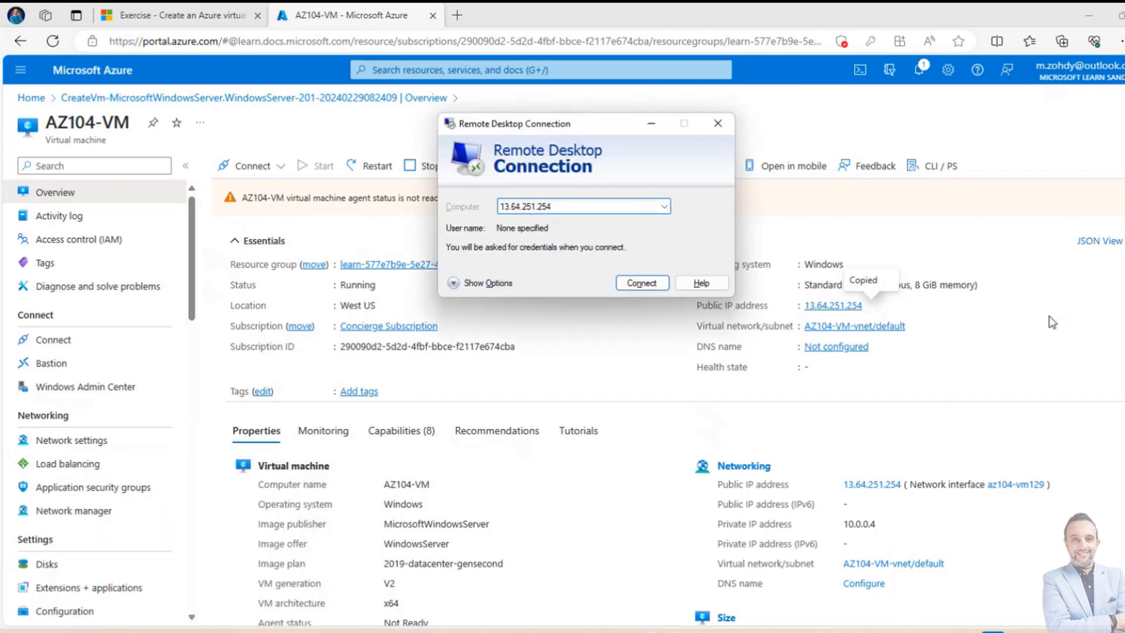
{"action": "key", "text": "Return"}
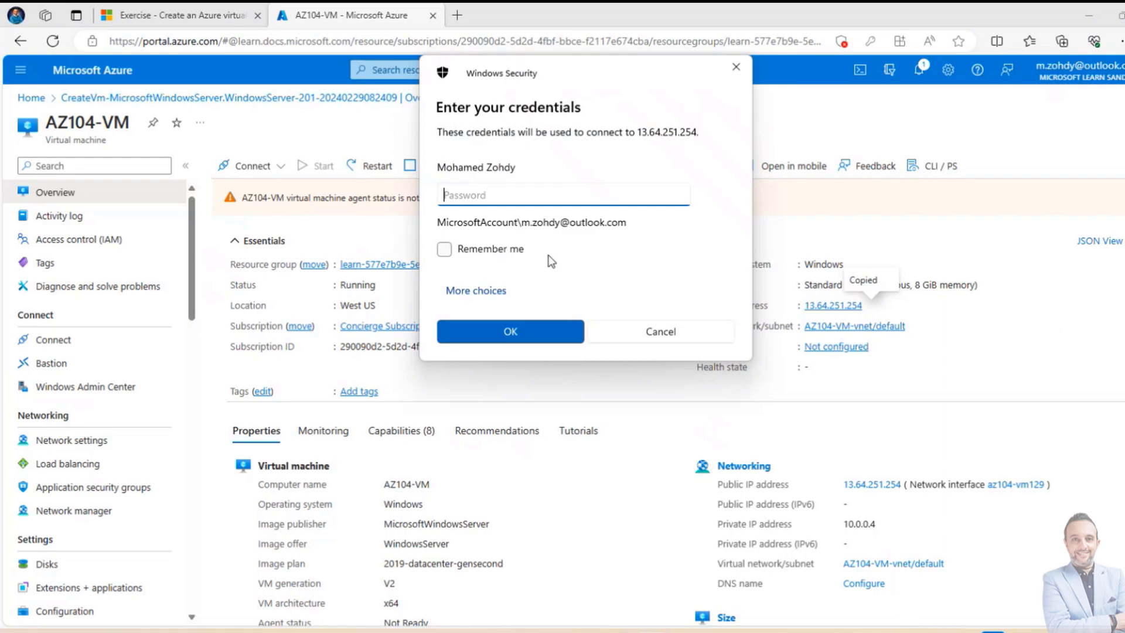
{"action": "left_click", "coordinate": [479, 293]}
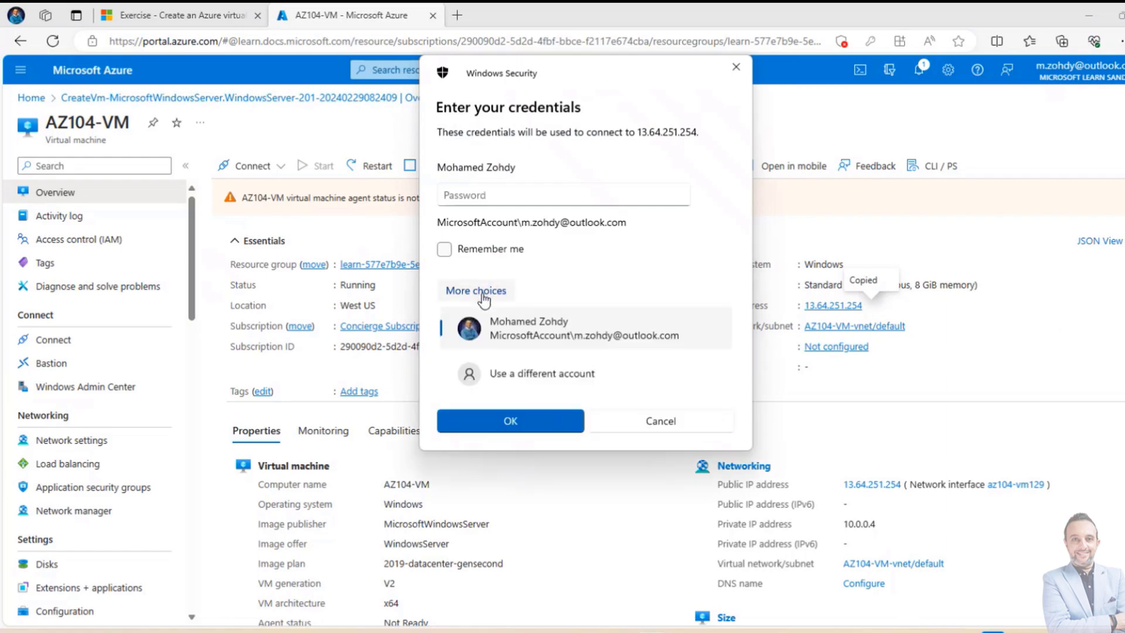
{"action": "left_click", "coordinate": [506, 381]}
Step: Enter the VM admin's username and password and accept the certificate warning
{"action": "type", "text": "mzohdy"}
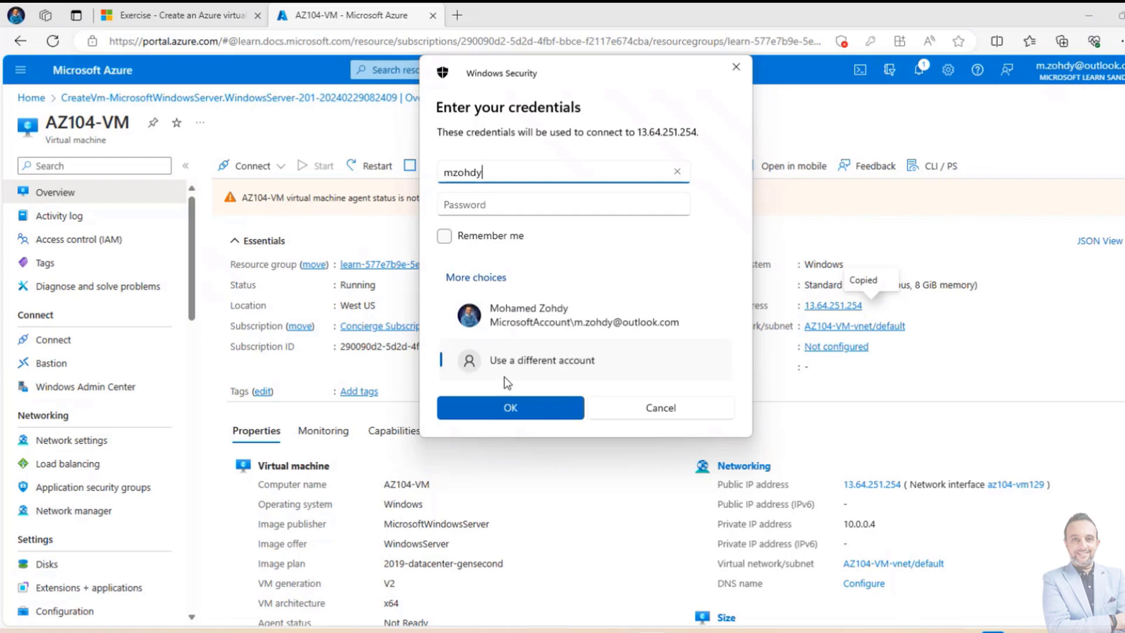
{"action": "key", "text": "Tab"}
{"action": "type", "text": "•••••"}
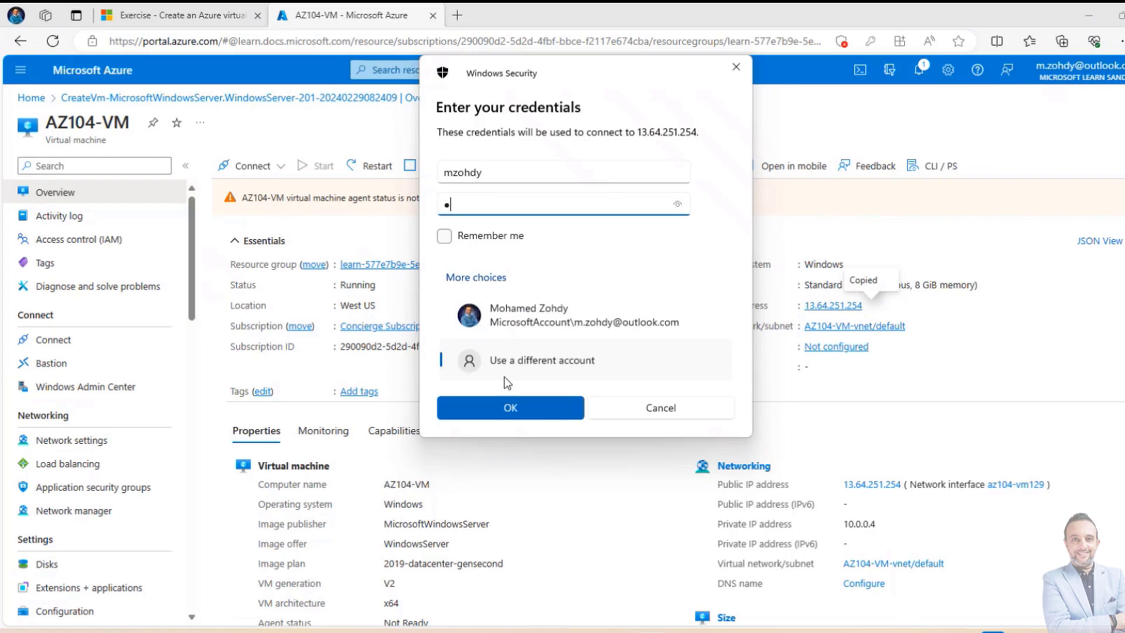
{"action": "type", "text": "••••••••"}
{"action": "key", "text": "Return"}
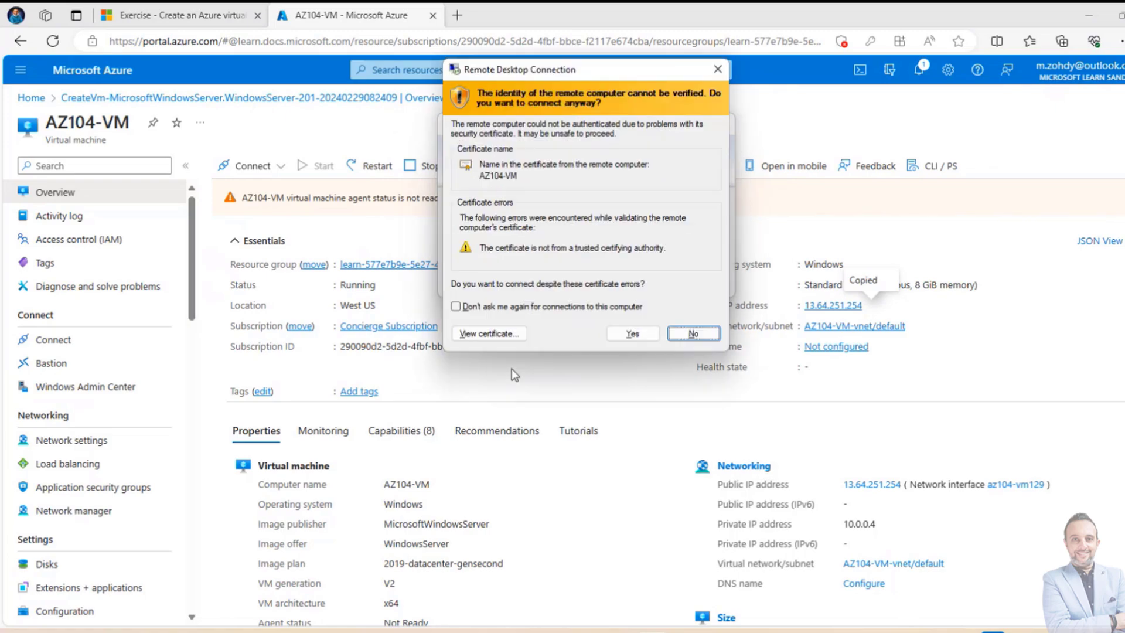
{"action": "left_click", "coordinate": [627, 334]}
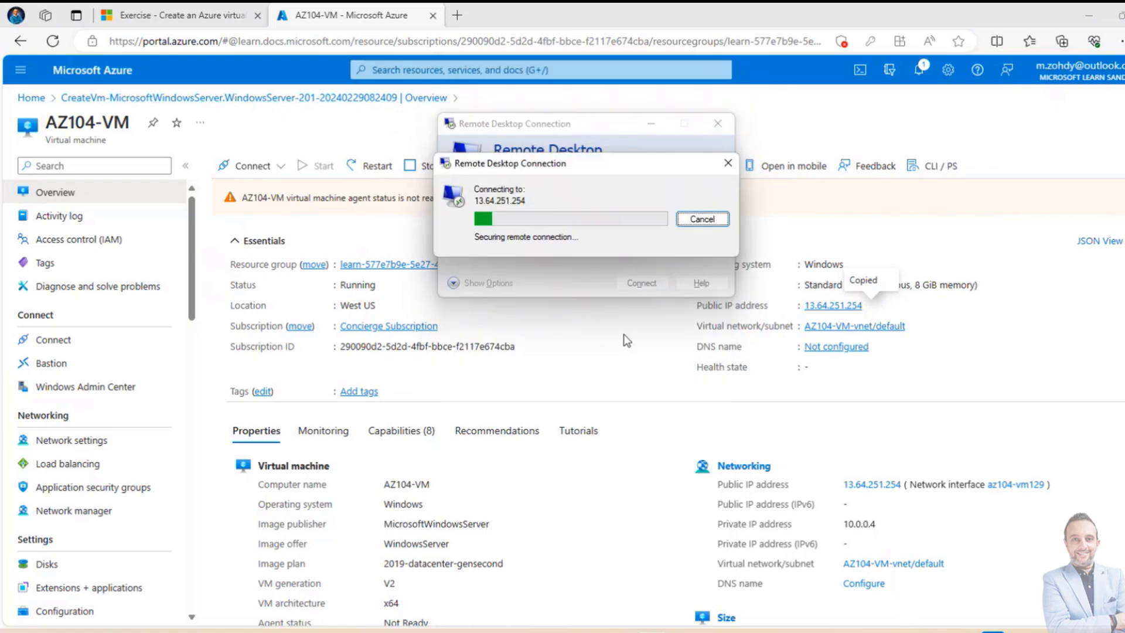